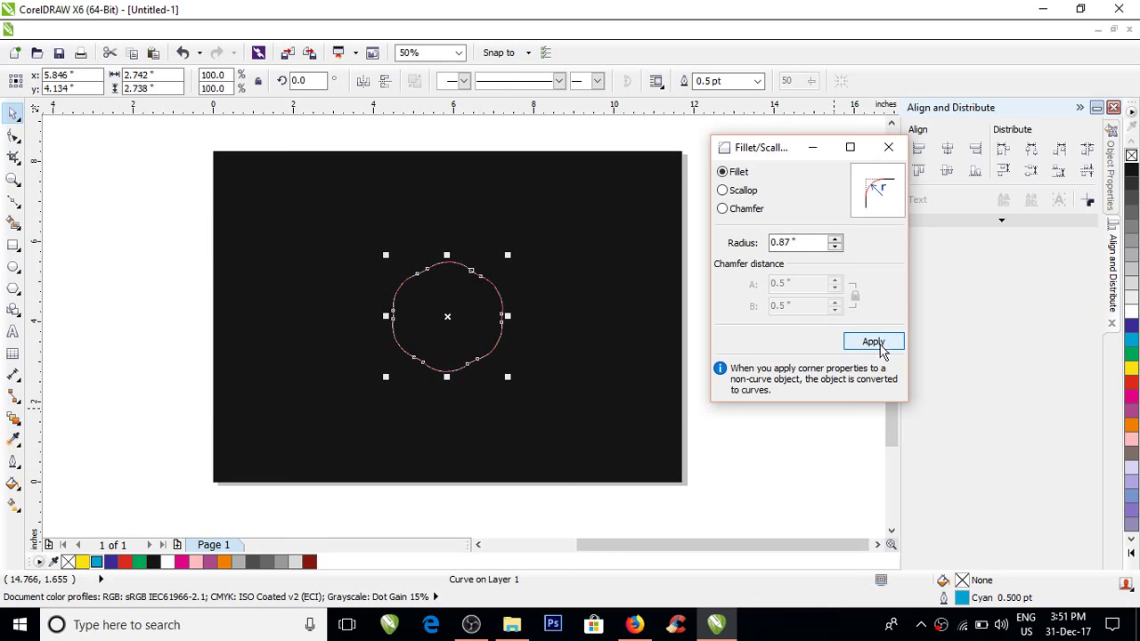
Apply a 0.87" fillet to the shape's corners and enlarge the curve about its centre to about 5.39 × 5.38 inches
left_click(873, 343)
left_click(888, 147)
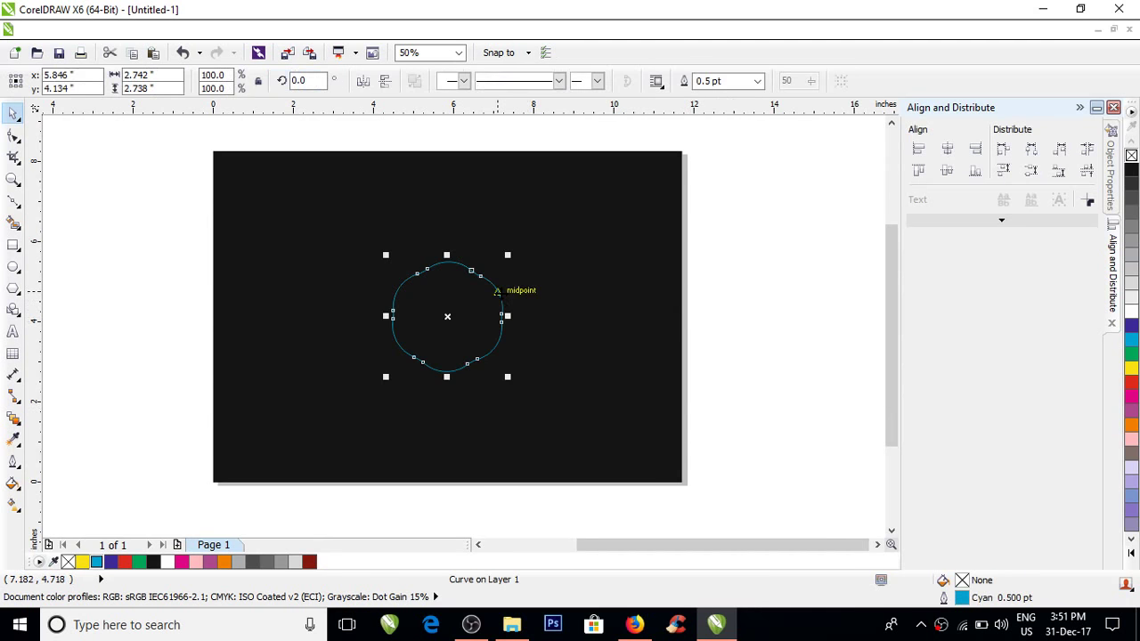
left_click_drag(507, 257, 600, 229)
left_click(577, 283)
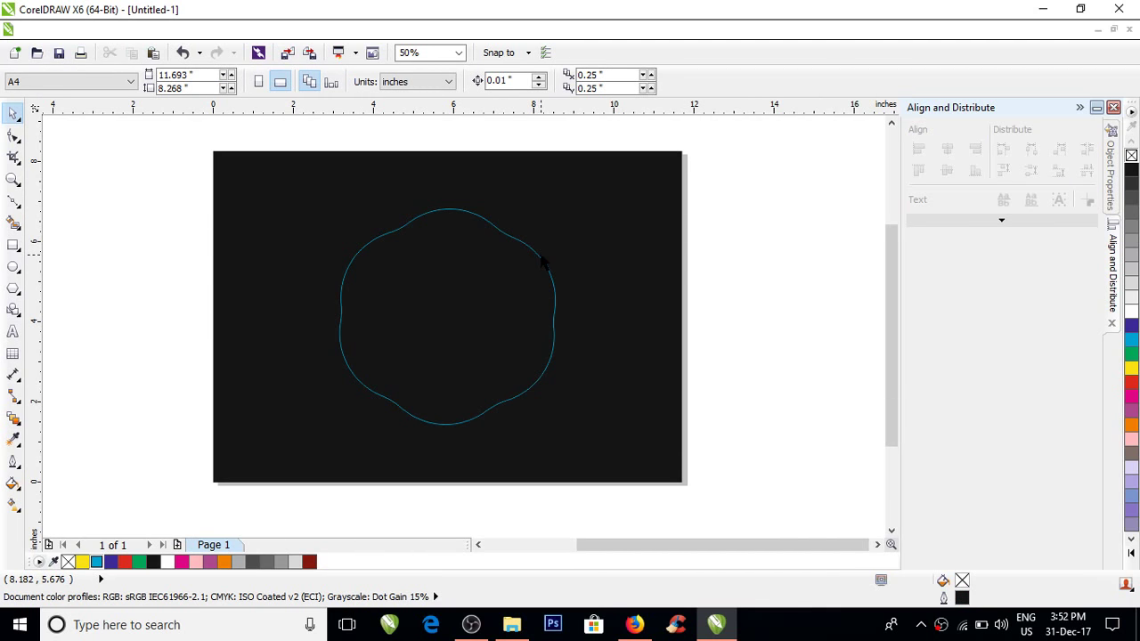
Create a concentric smaller copy of the cyan curve, about 2.63 inches wide, and give it an orange outline
left_click(546, 267)
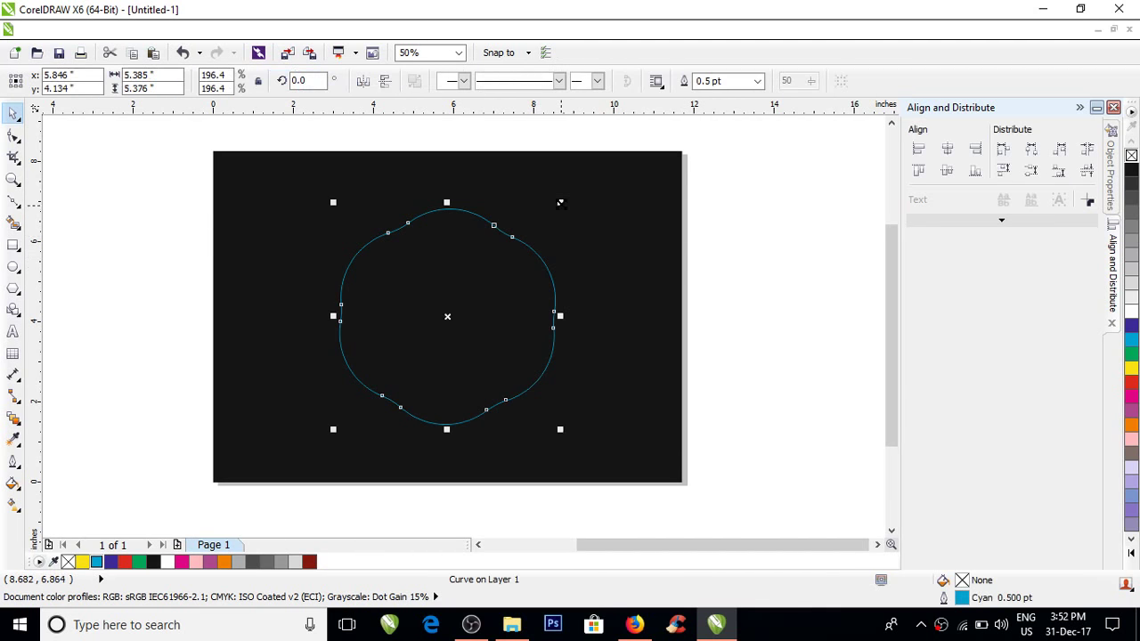
left_click_drag(560, 203, 505, 258)
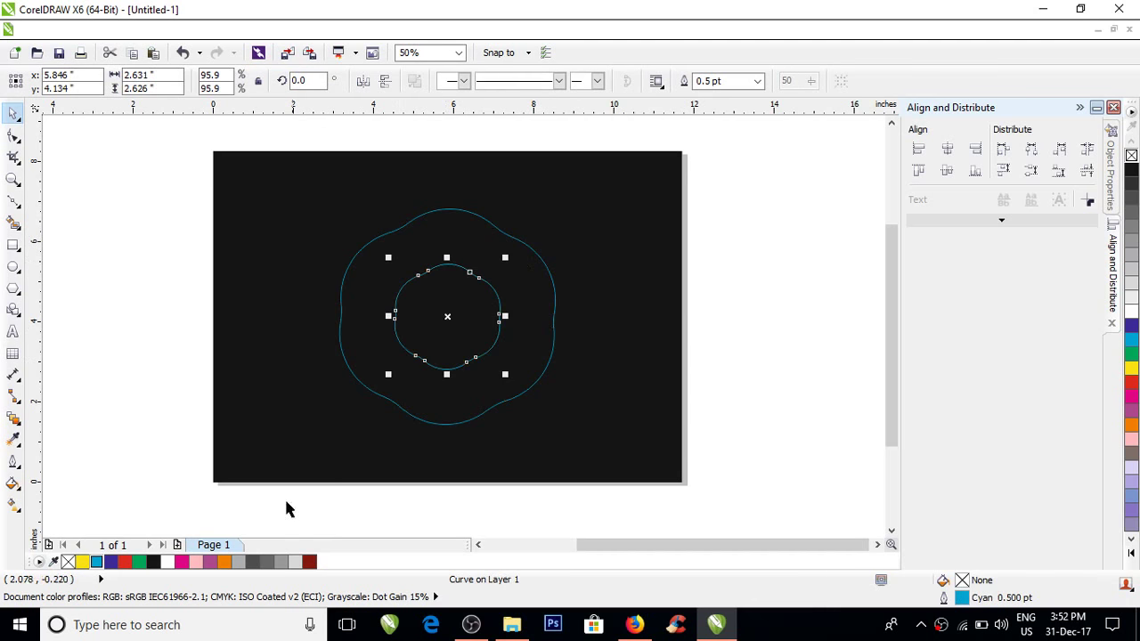
right_click(226, 562)
left_click(727, 343)
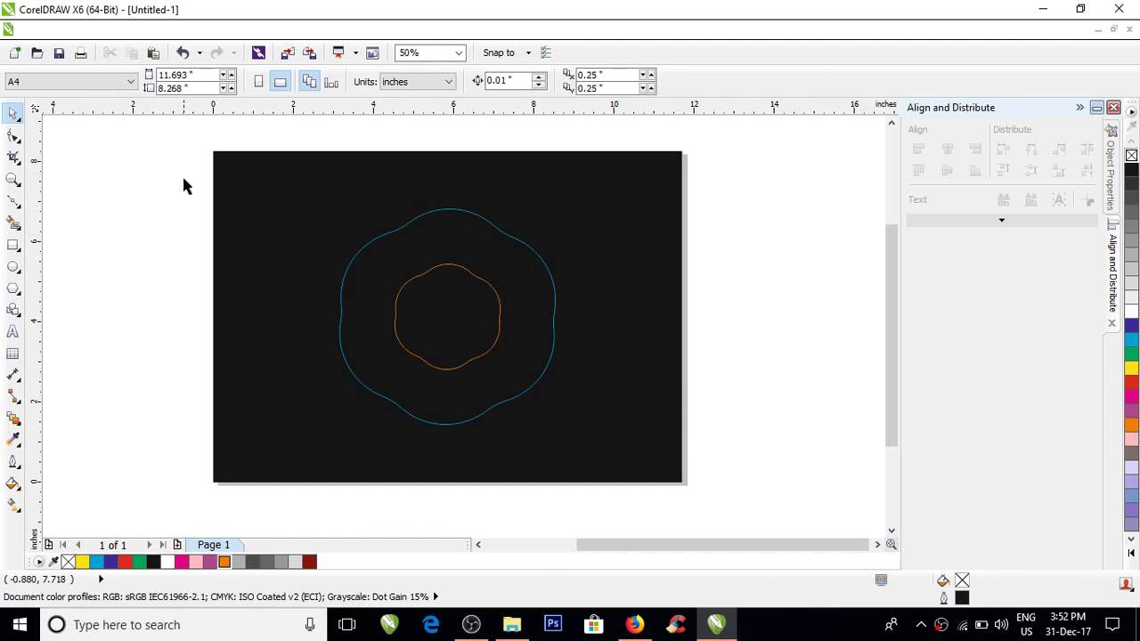
Blend the cyan outer curve with the orange inner curve using 60 steps
left_click_drag(183, 184, 758, 491)
left_click(14, 417)
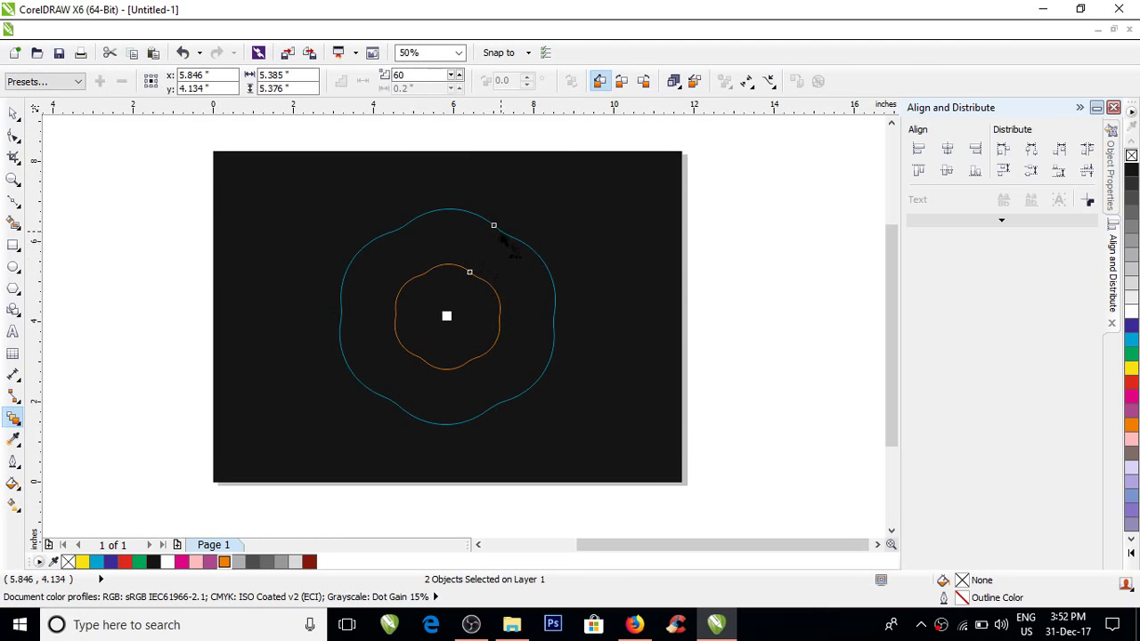
left_click_drag(501, 235, 470, 276)
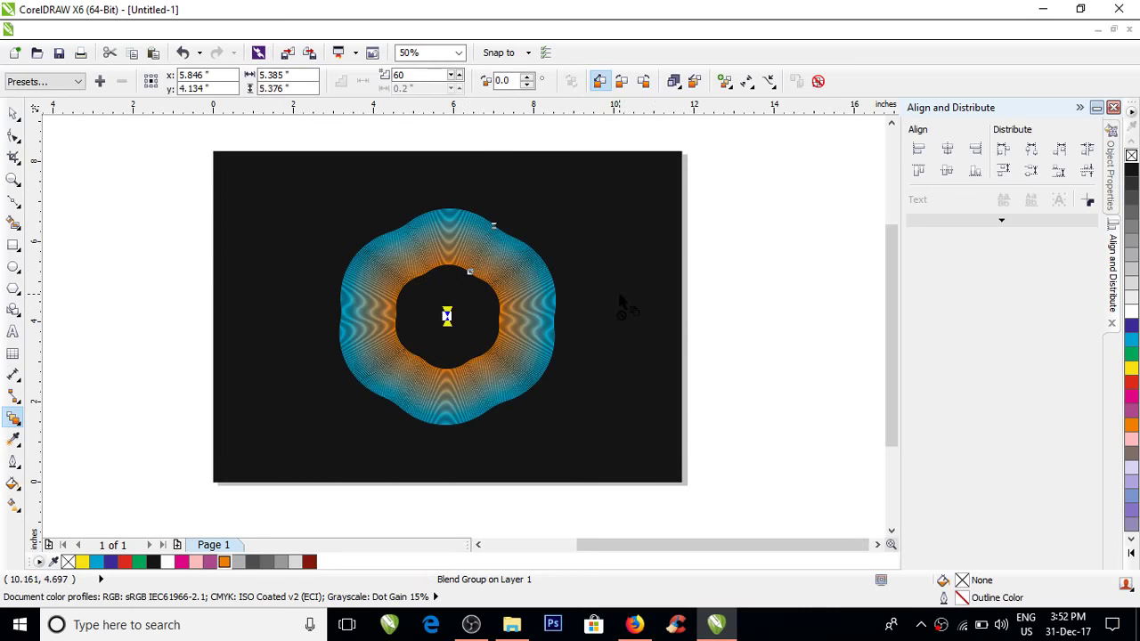
left_click(13, 113)
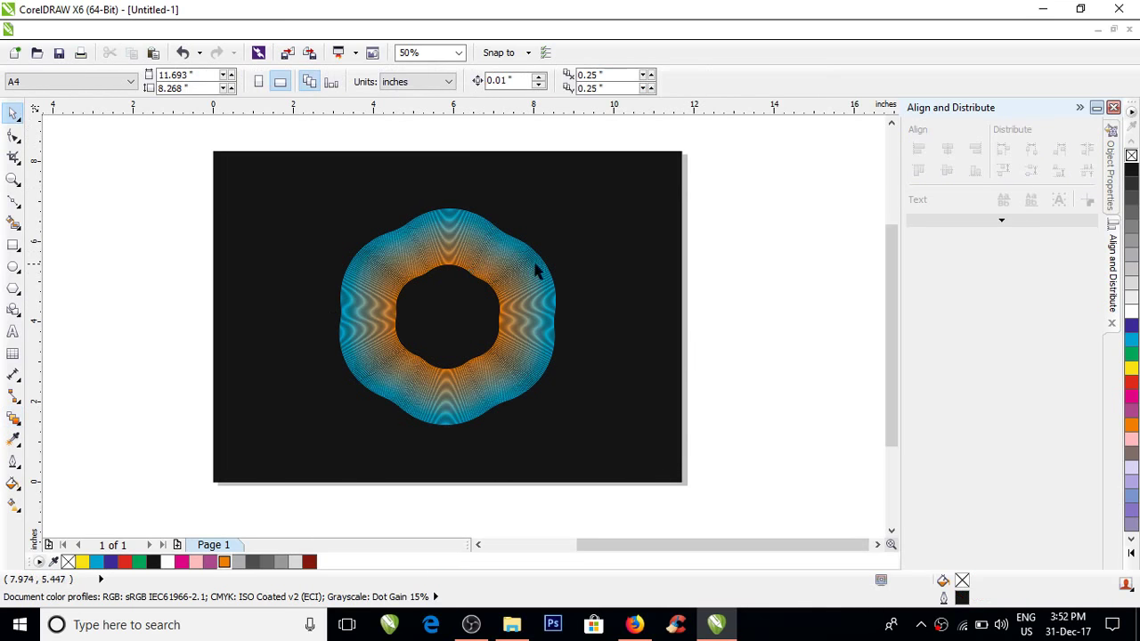
Move the blend's cyan control curve to the left part of the page and shrink it to about 3.6 inches wide
scroll(550, 267, "up", 2)
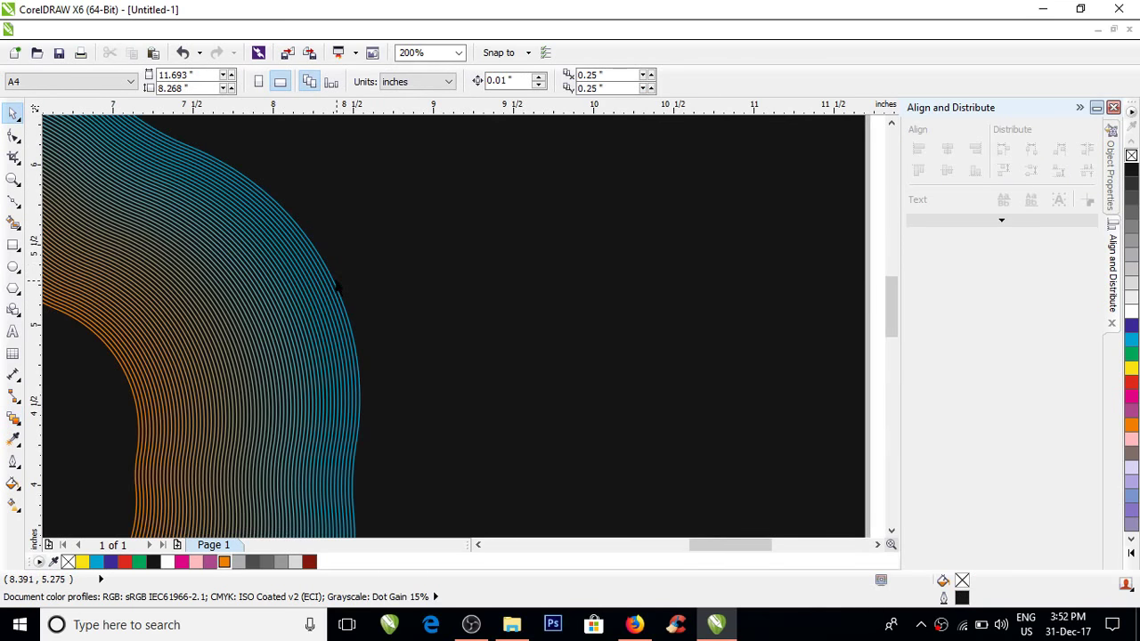
left_click(338, 285)
scroll(562, 294, "down", 2)
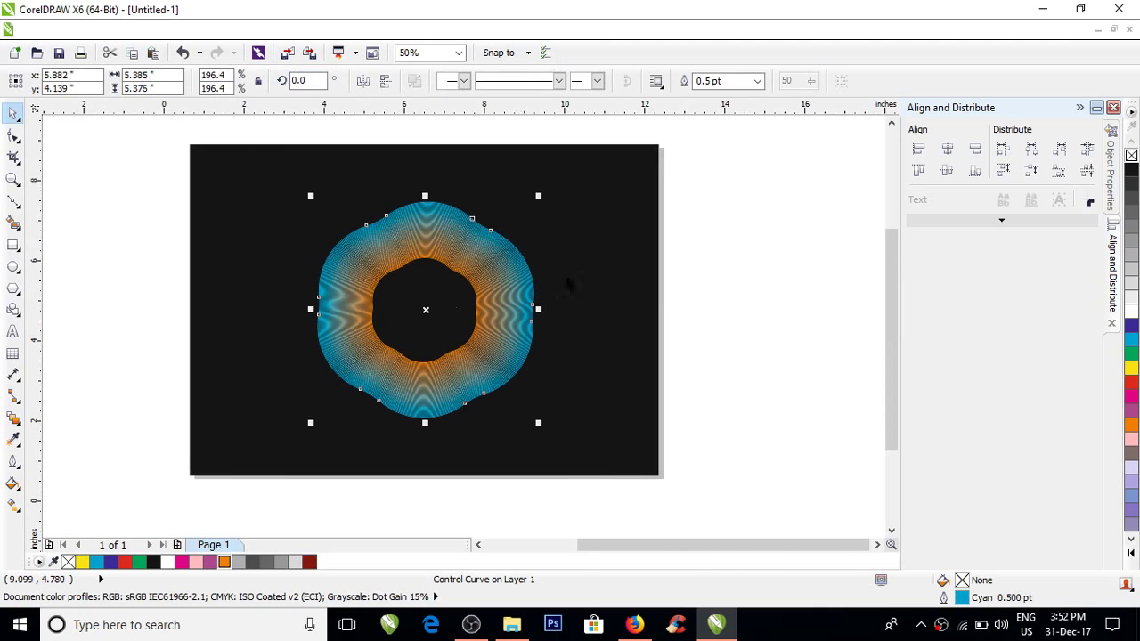
left_click_drag(531, 315, 406, 308)
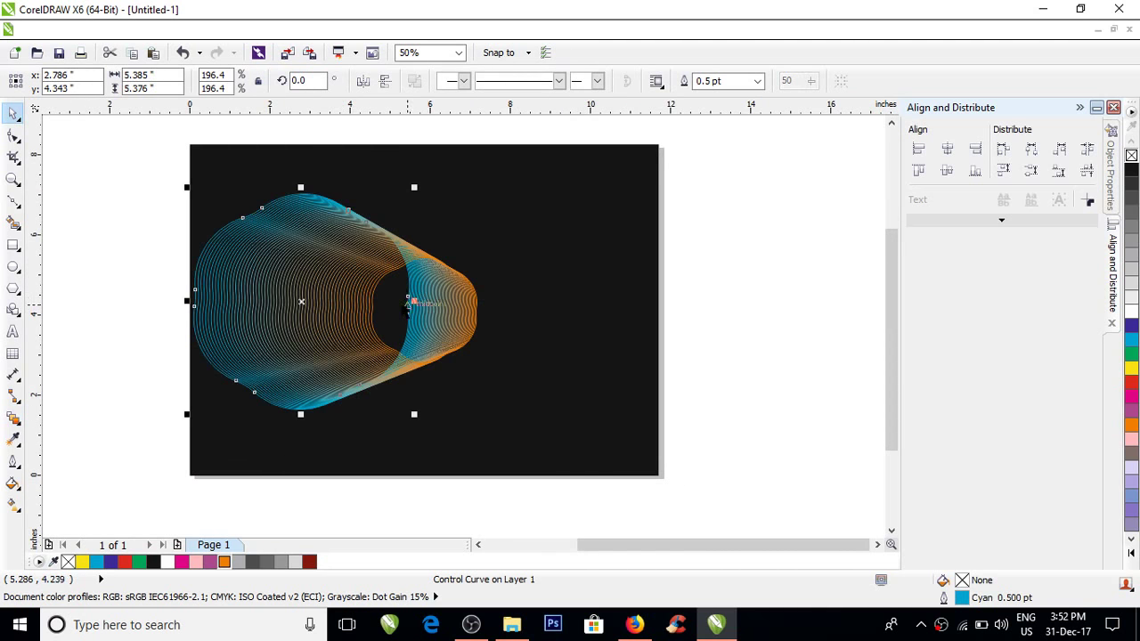
left_click_drag(414, 187, 379, 224)
left_click(554, 350)
Shrink the blend's orange control curve to about 0.94 inches wide and move it down and slightly left
scroll(554, 349, "up", 2)
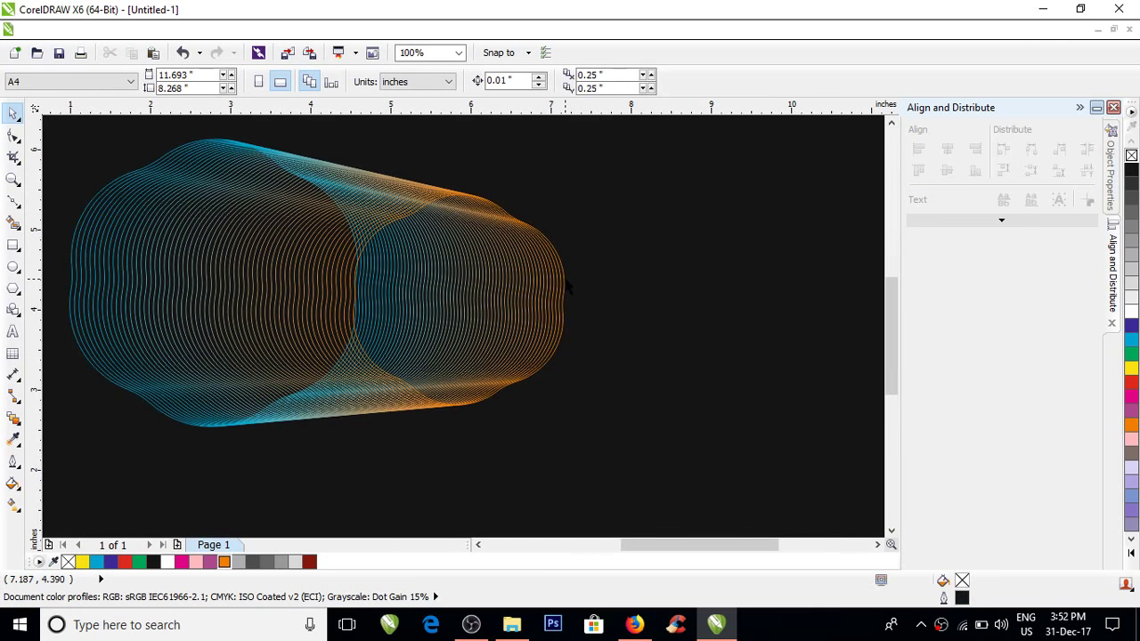
left_click(567, 285)
left_click_drag(570, 188, 490, 269)
scroll(490, 305, "down", 2)
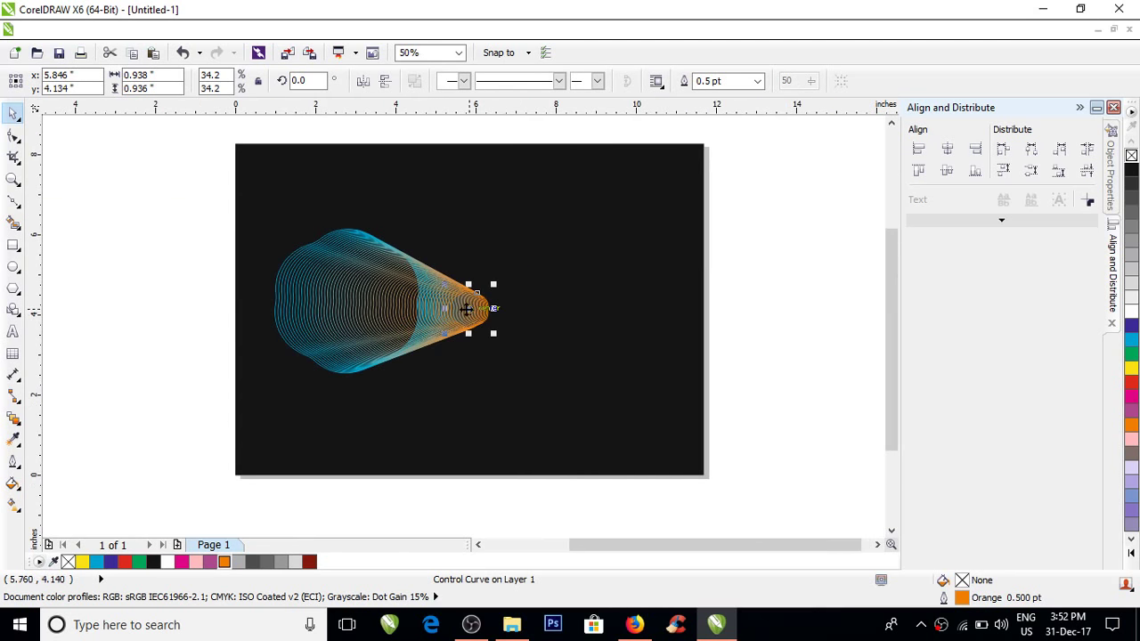
left_click_drag(466, 309, 430, 360)
left_click(719, 347)
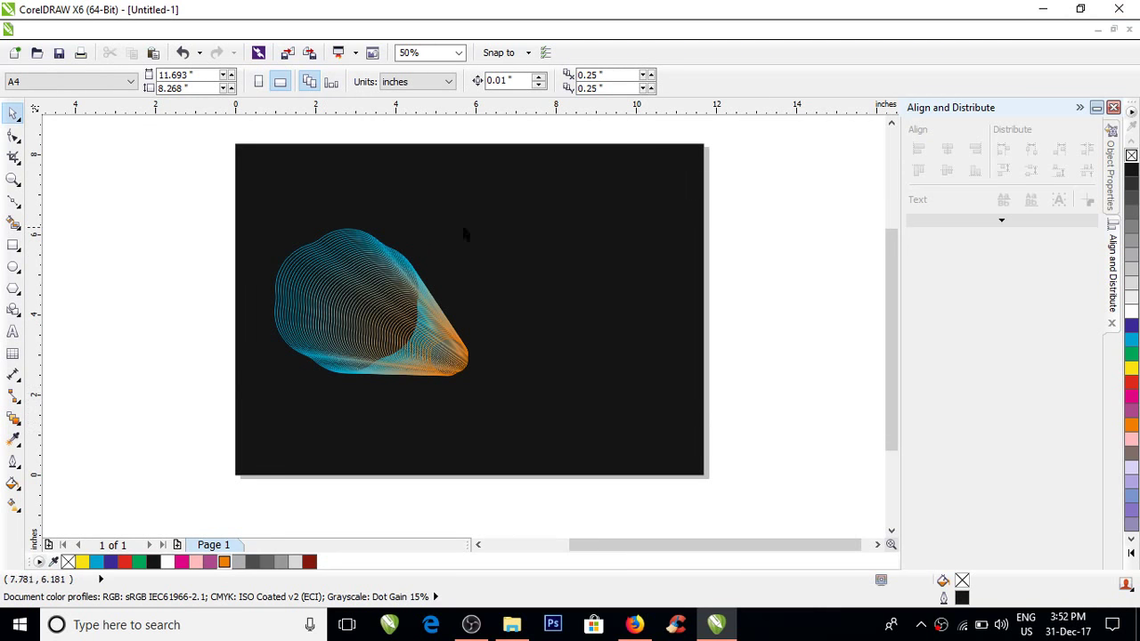
Draw an S-shaped Bézier curve about 1.6 × 5.1 inches on the right of the page and give it a white outline
left_click(16, 203)
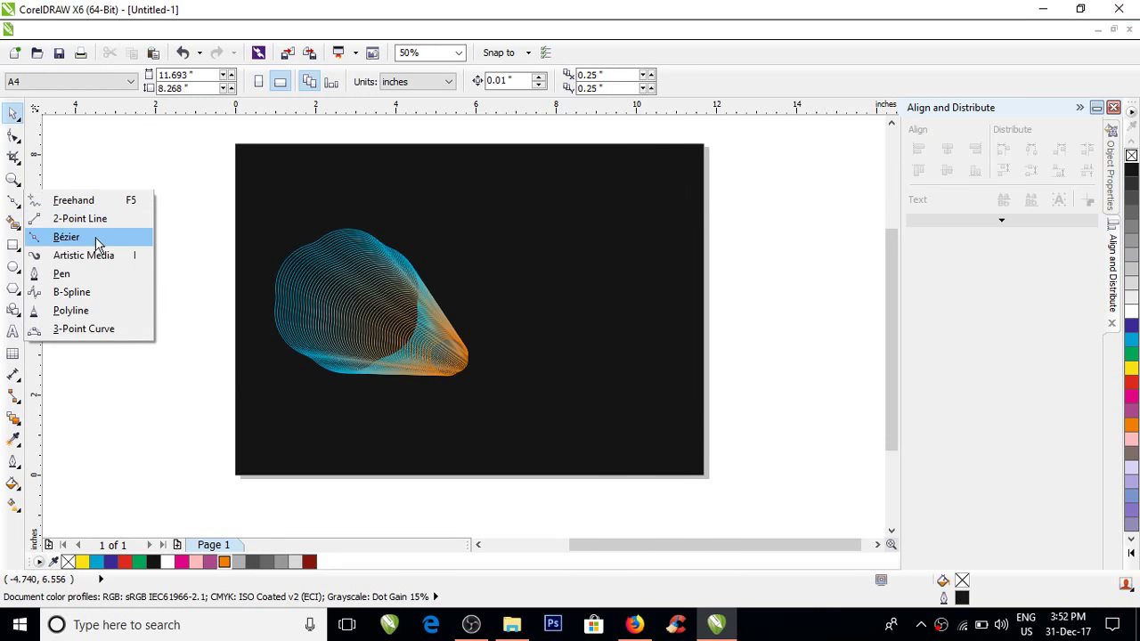
left_click(71, 237)
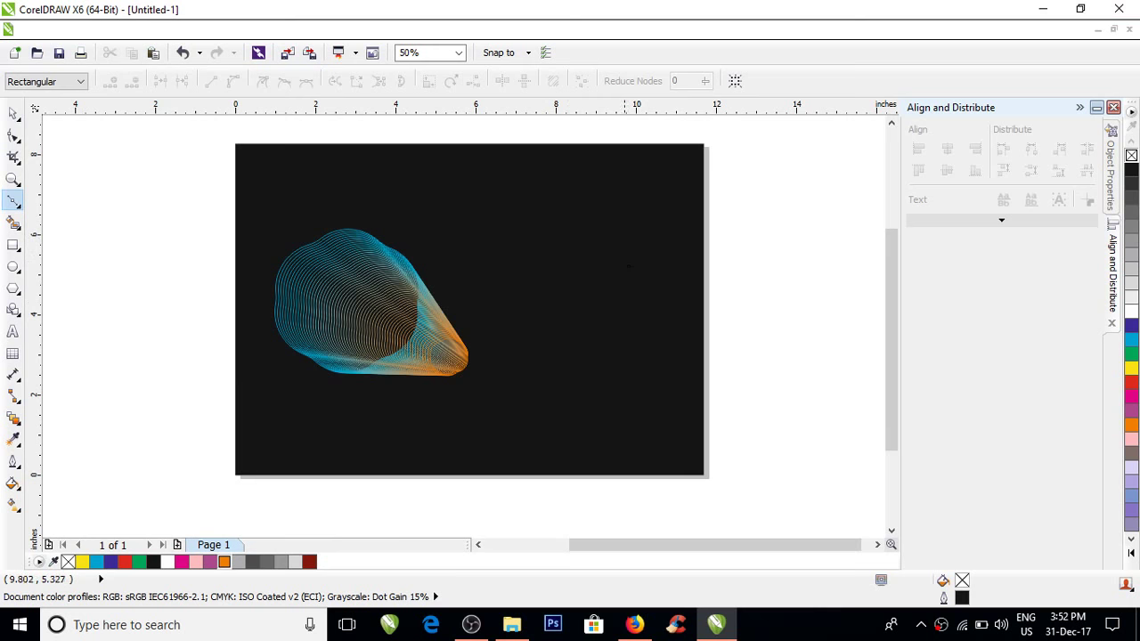
left_click_drag(627, 363, 636, 456)
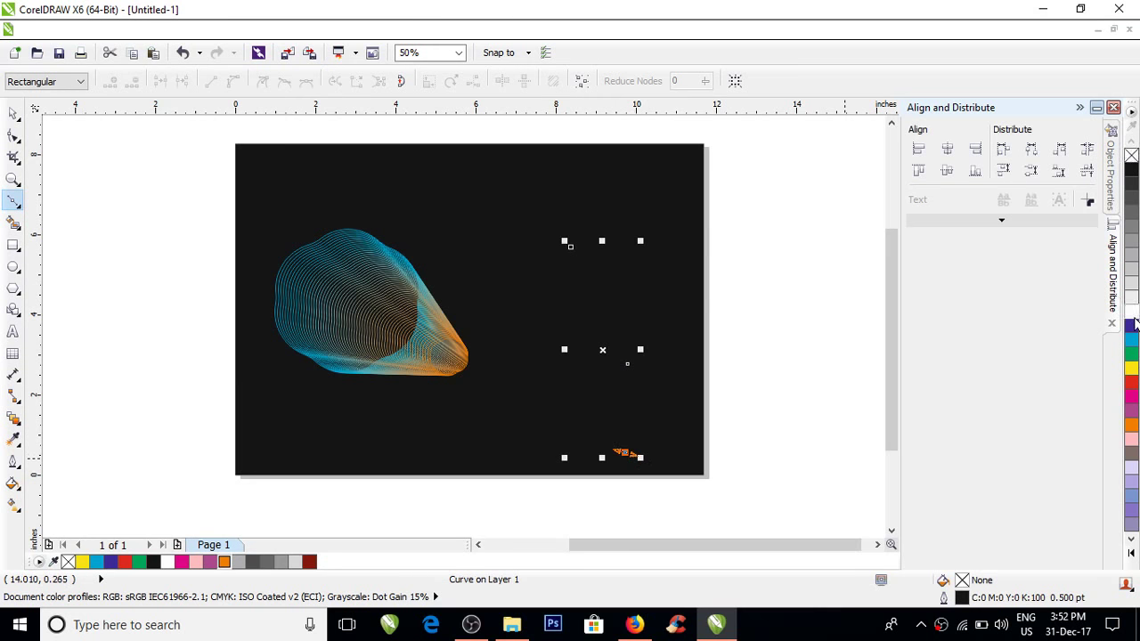
right_click(1130, 311)
left_click(13, 113)
left_click(92, 249)
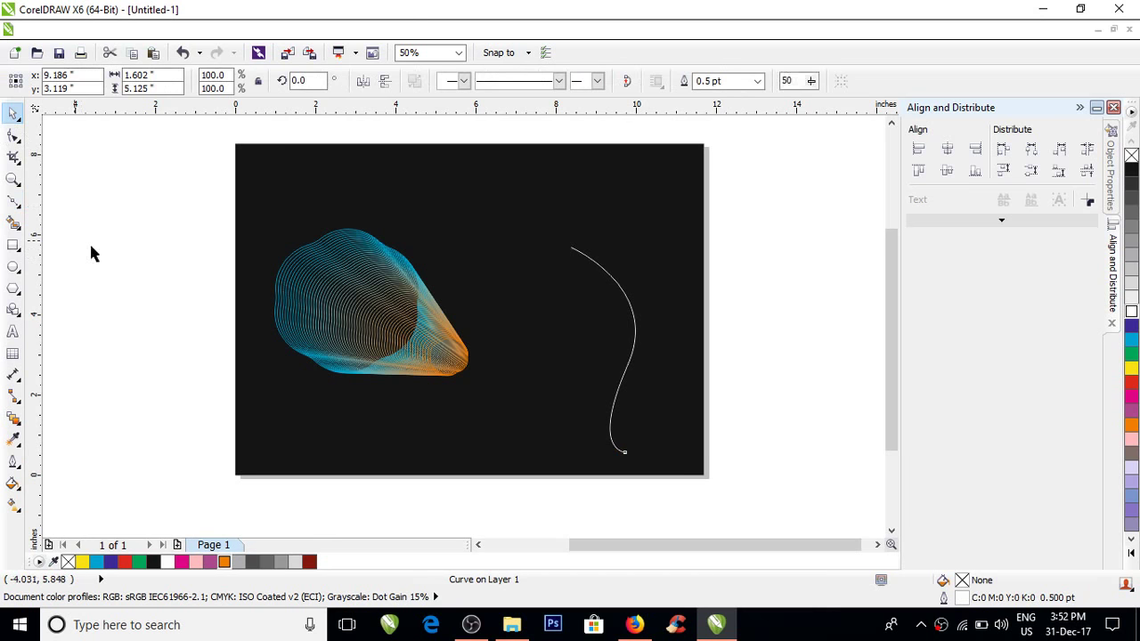
Attach the blend to the white S-shaped curve as its new path
left_click(344, 249)
left_click(766, 81)
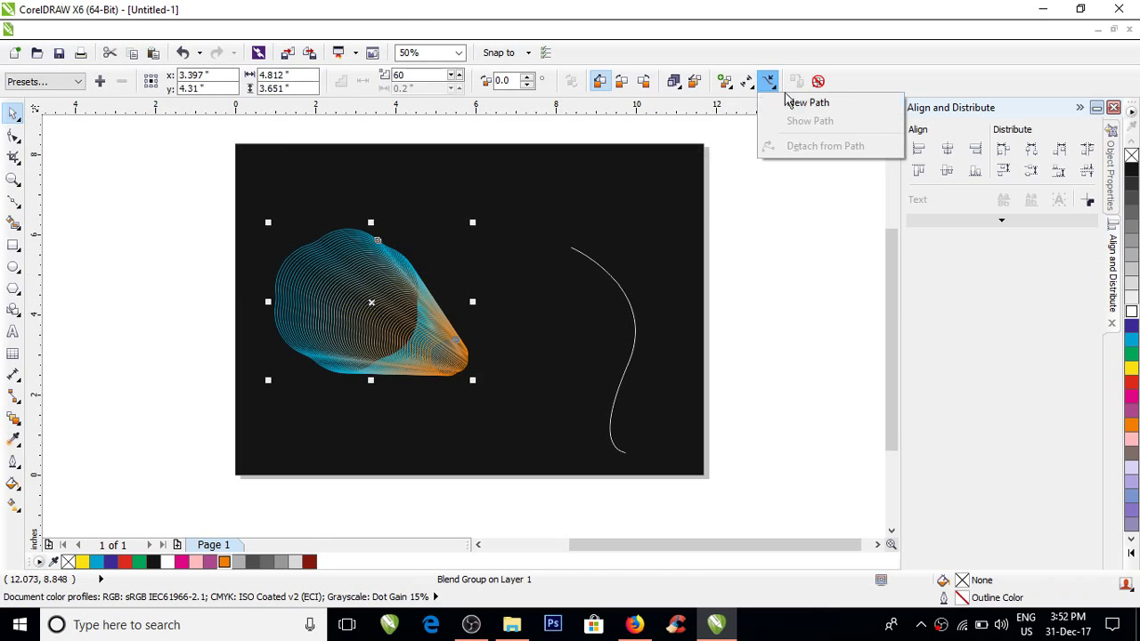
left_click(796, 103)
left_click(625, 283)
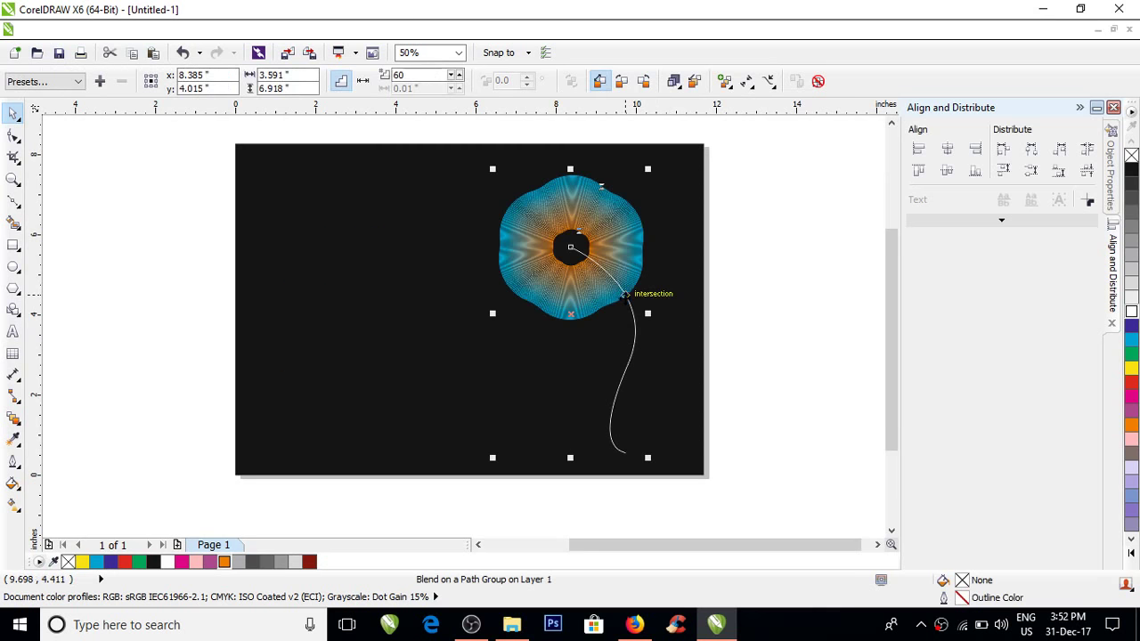
left_click(844, 362)
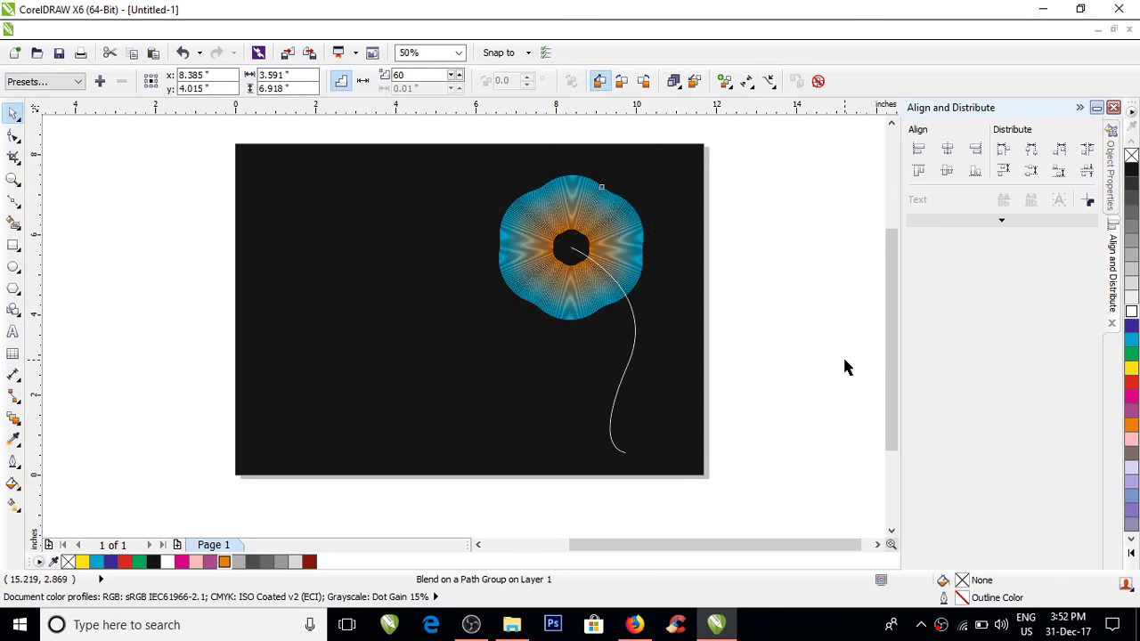
Move the orange control curve down along the white path so the blend bends into a curved petal ending around mid-path
scroll(719, 411, "up", 1)
left_click_drag(545, 213, 570, 349)
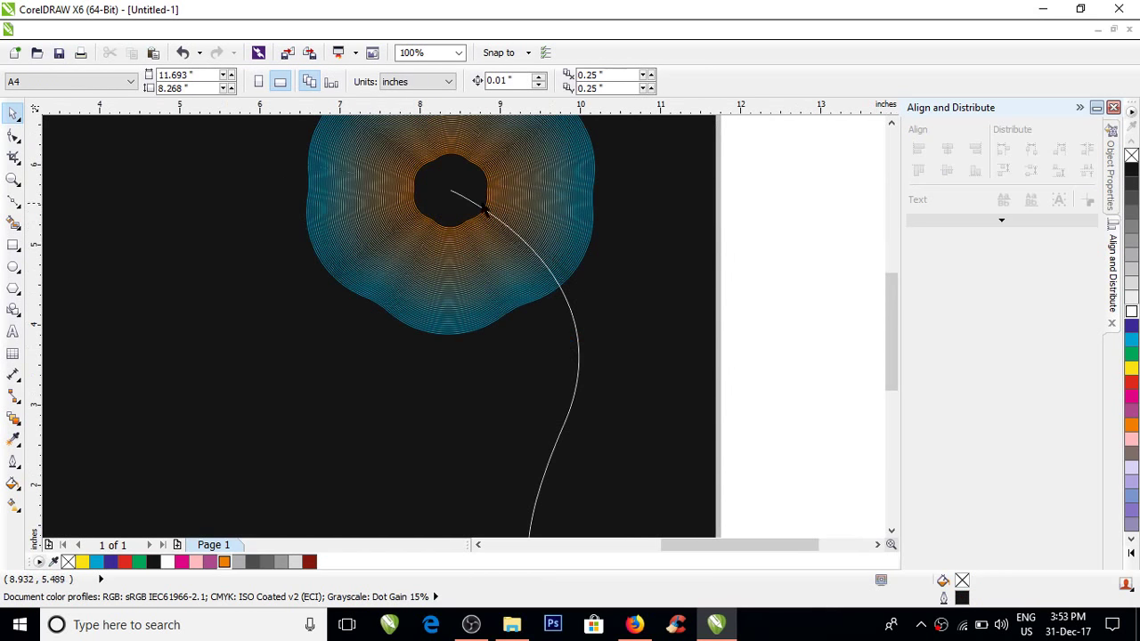
left_click_drag(478, 171, 559, 420)
left_click_drag(658, 359, 543, 214)
scroll(543, 213, "down", 1)
left_click_drag(567, 305, 667, 411)
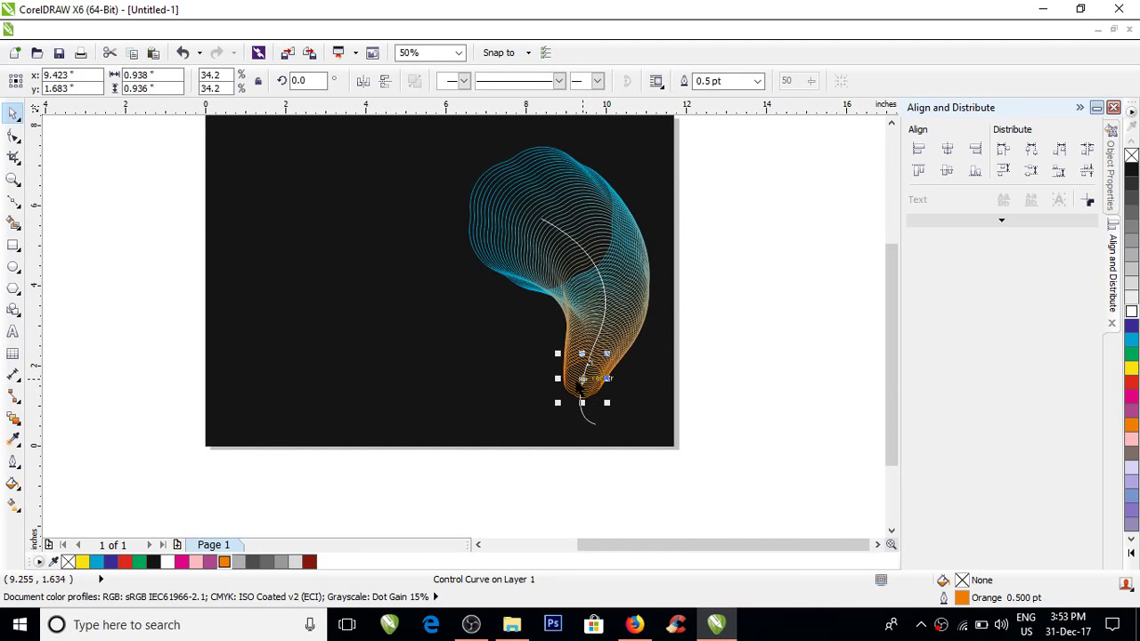
left_click_drag(583, 381, 580, 330)
left_click(731, 273)
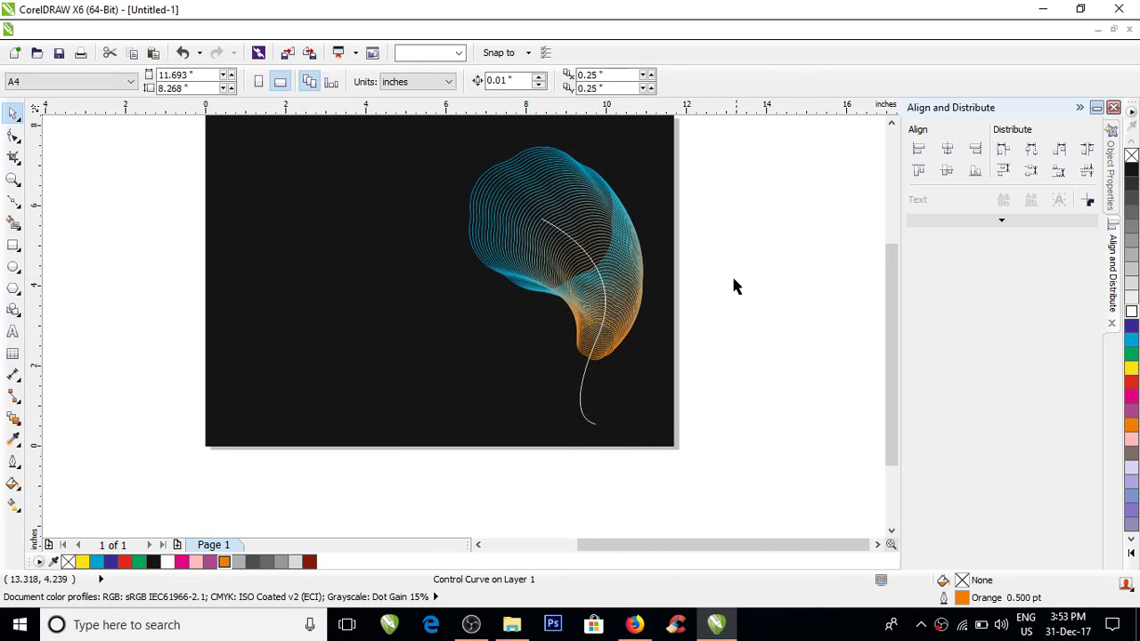
Move the whole blend together with its path slightly left, by about 0.8 inches
left_click(544, 217)
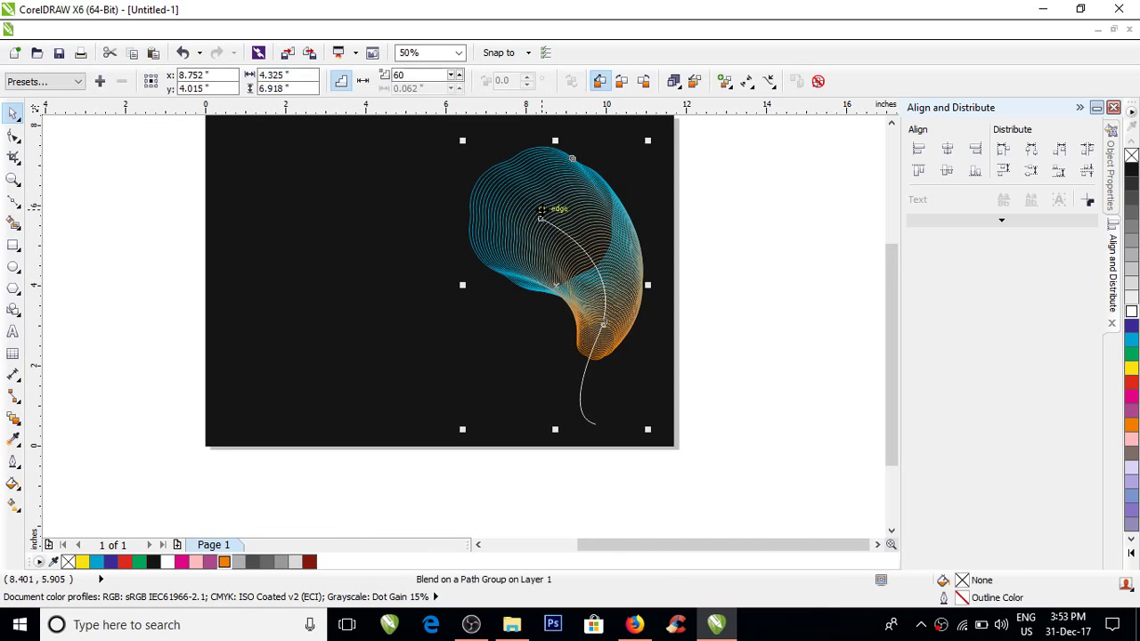
left_click(748, 371)
left_click(618, 322)
left_click_drag(615, 291, 584, 293)
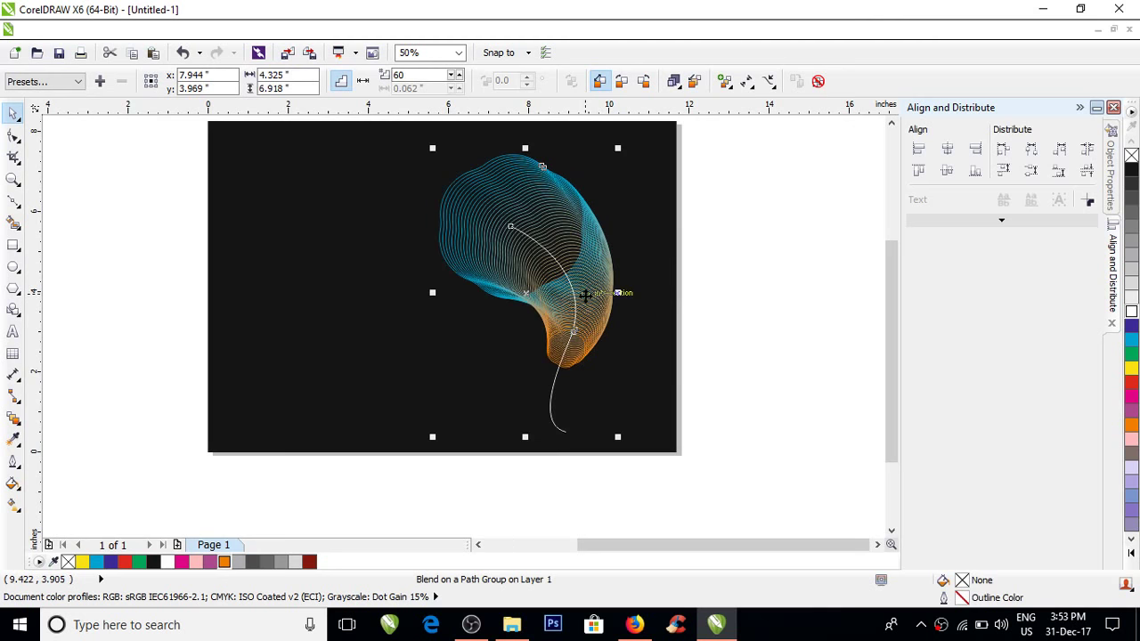
Break the blend apart from its path and delete the white S-shaped curve
right_click(586, 294)
left_click(705, 329)
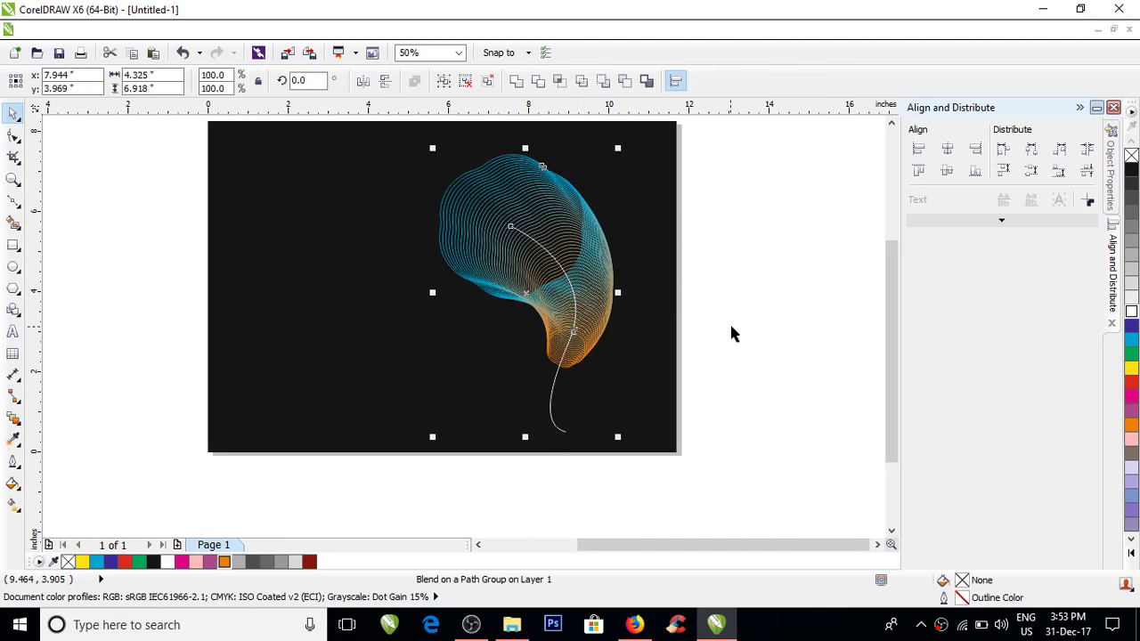
left_click(605, 432)
left_click(562, 432)
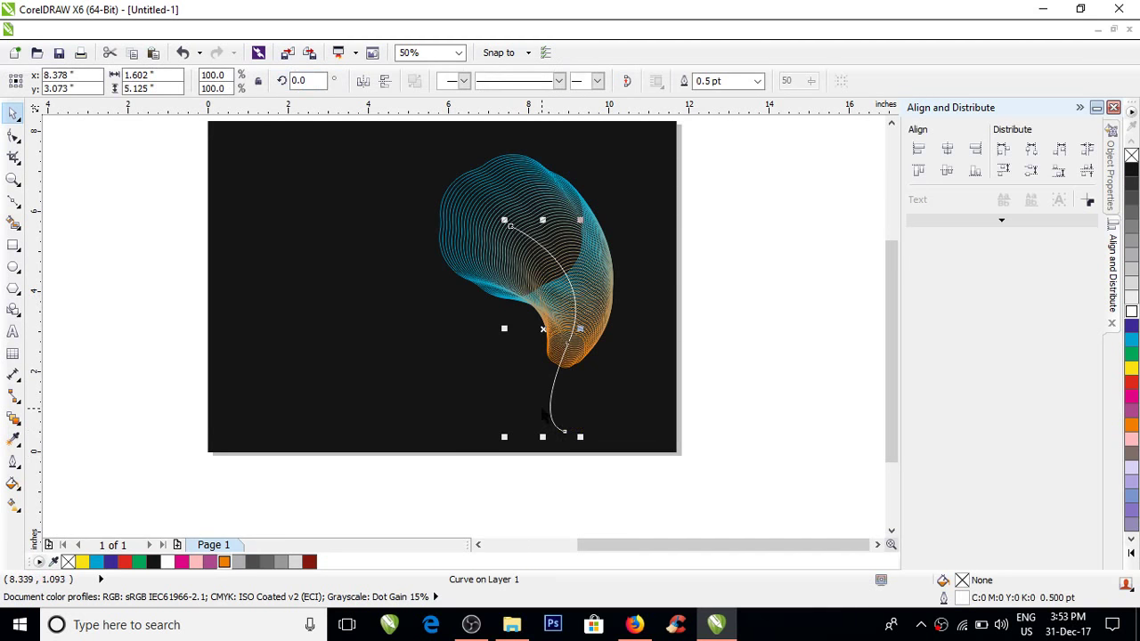
key("Delete")
Scale the petal's blended group to about 50% and move it away from the control curves to the page's upper left
left_click(593, 256)
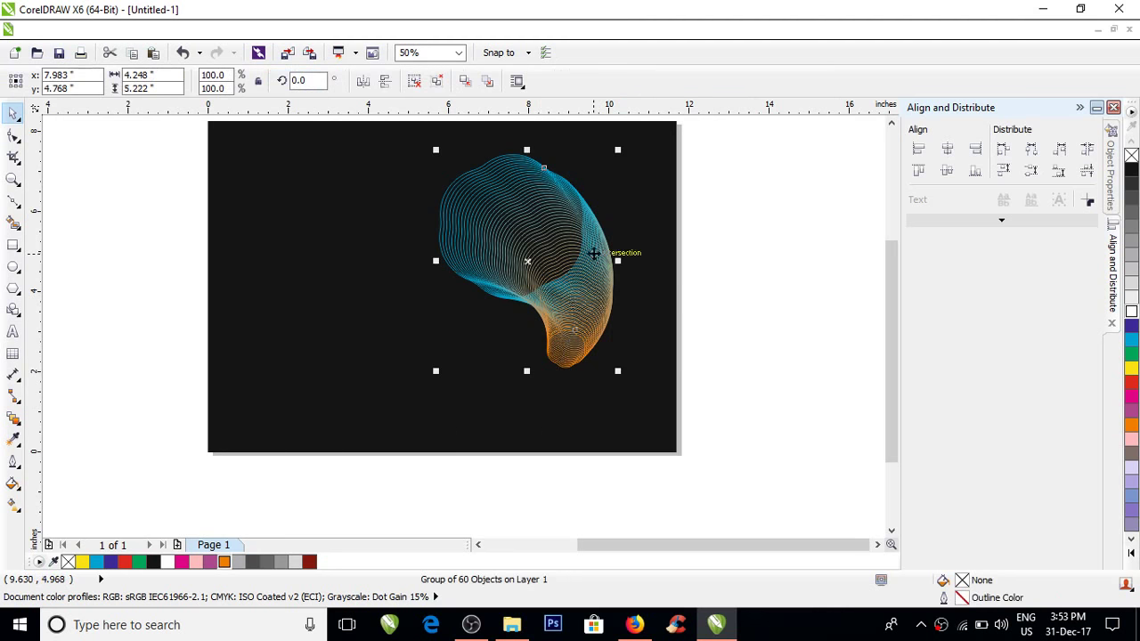
left_click_drag(565, 269, 586, 319)
left_click_drag(640, 423, 556, 321)
scroll(628, 272, "down", 1)
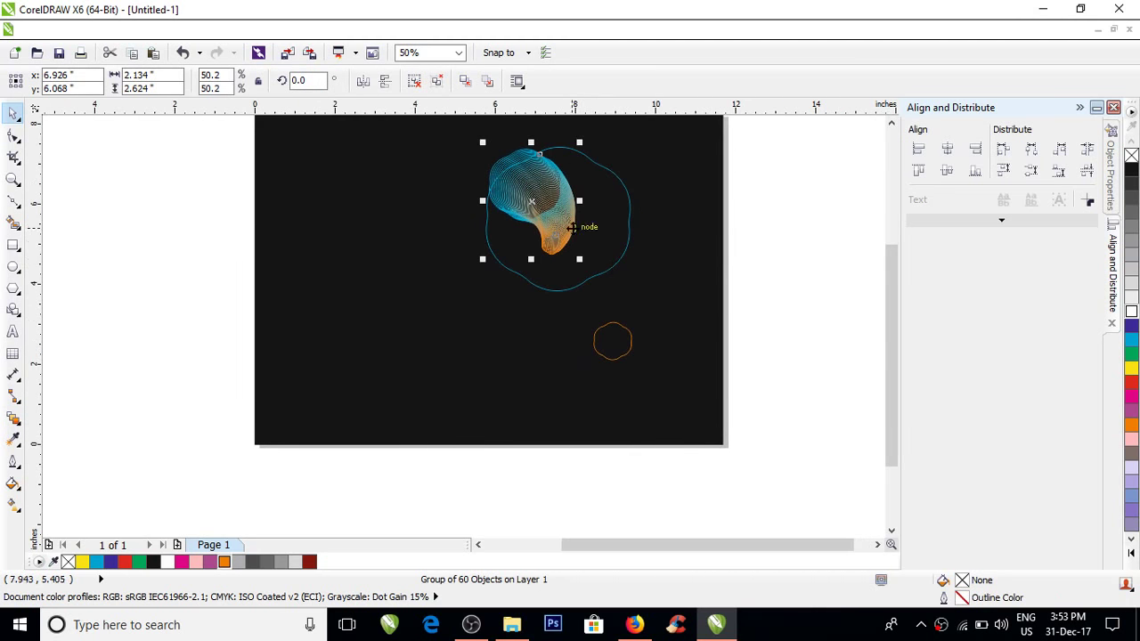
left_click_drag(571, 228, 369, 231)
scroll(744, 267, "up", 1)
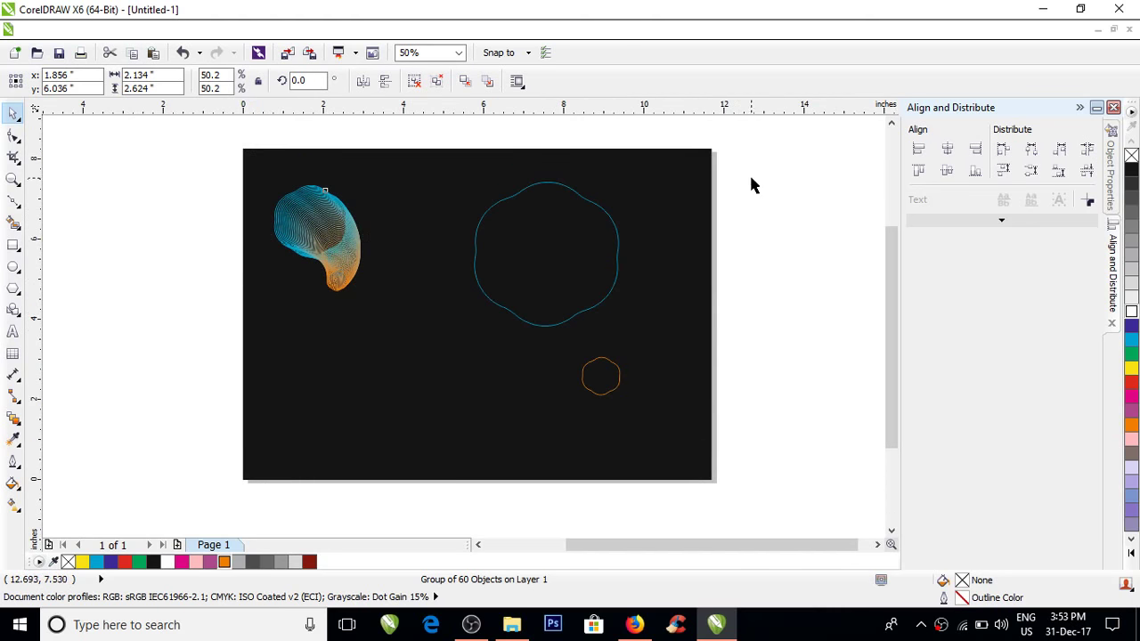
Delete the leftover cyan and orange control curves and move the petal group near the page's centre
left_click_drag(781, 142, 472, 408)
key("Delete")
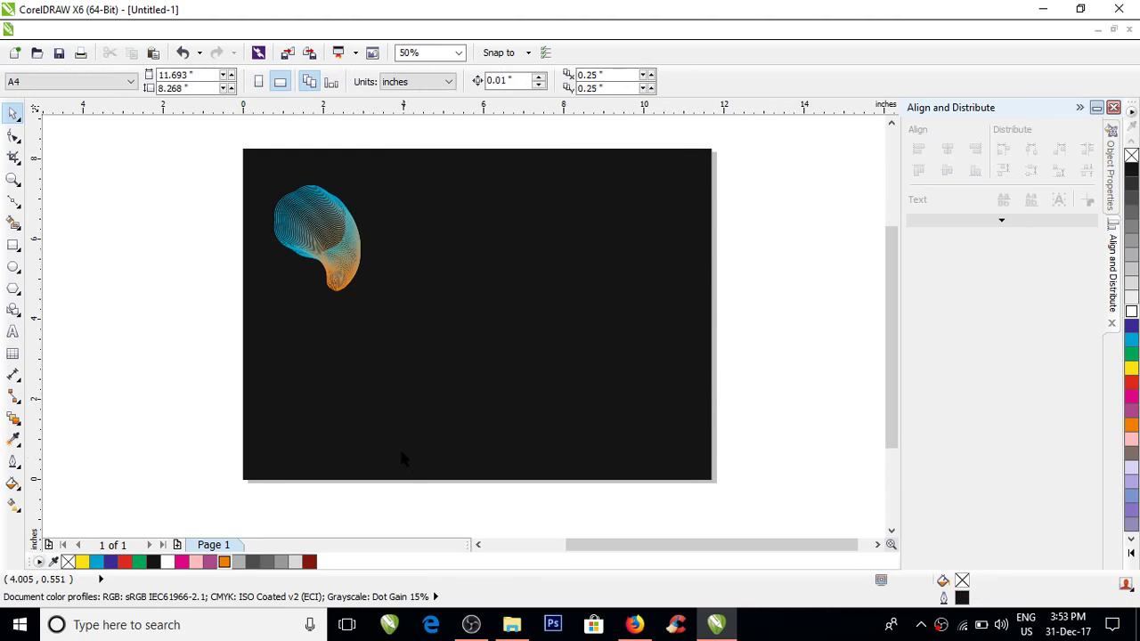
left_click_drag(310, 235, 535, 287)
Set the petal's rotation centre below it, make a copy rotated to about 299.2°, and repeat the copy to form a full ring
left_click(535, 288)
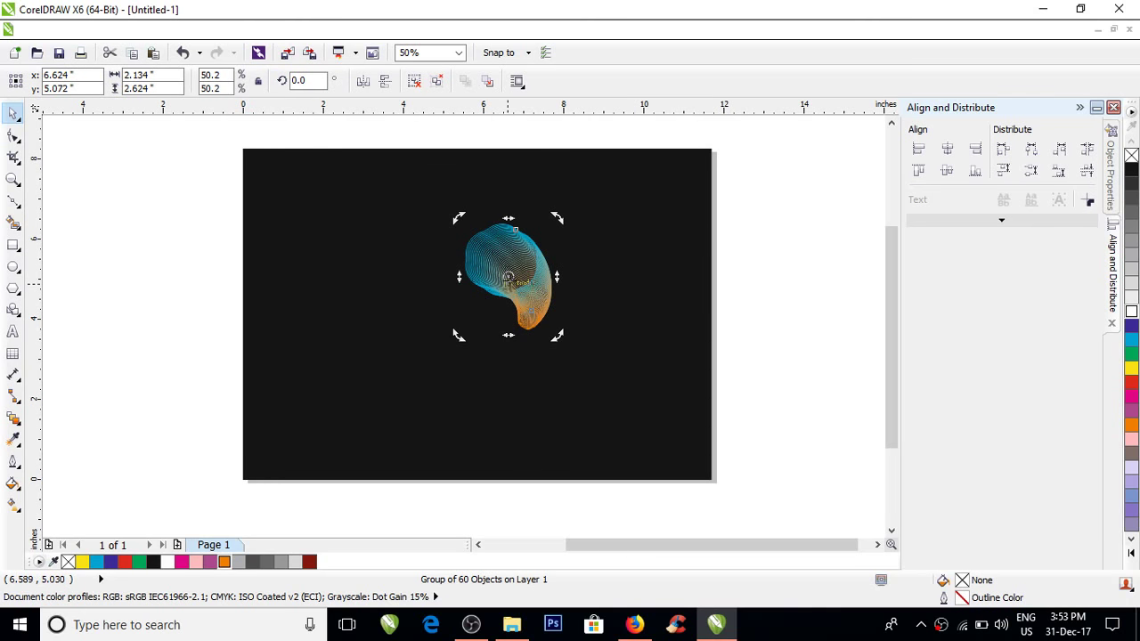
left_click_drag(512, 279, 510, 347)
left_click_drag(556, 218, 670, 332)
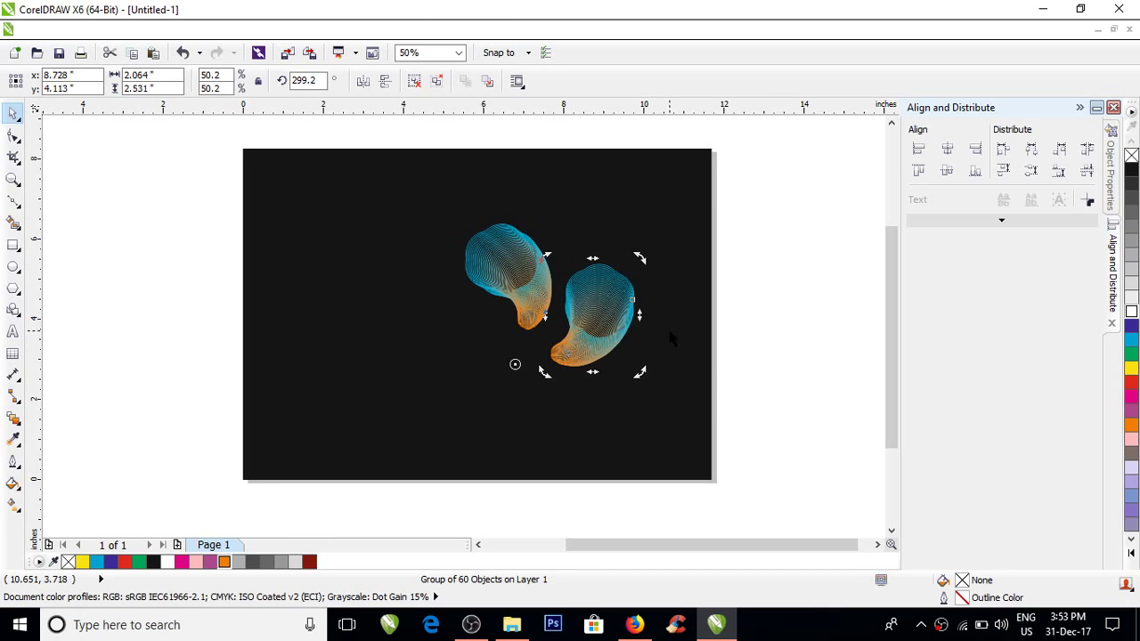
key("ctrl+r")
key("ctrl+r")
key("ctrl+r")
key("ctrl+r")
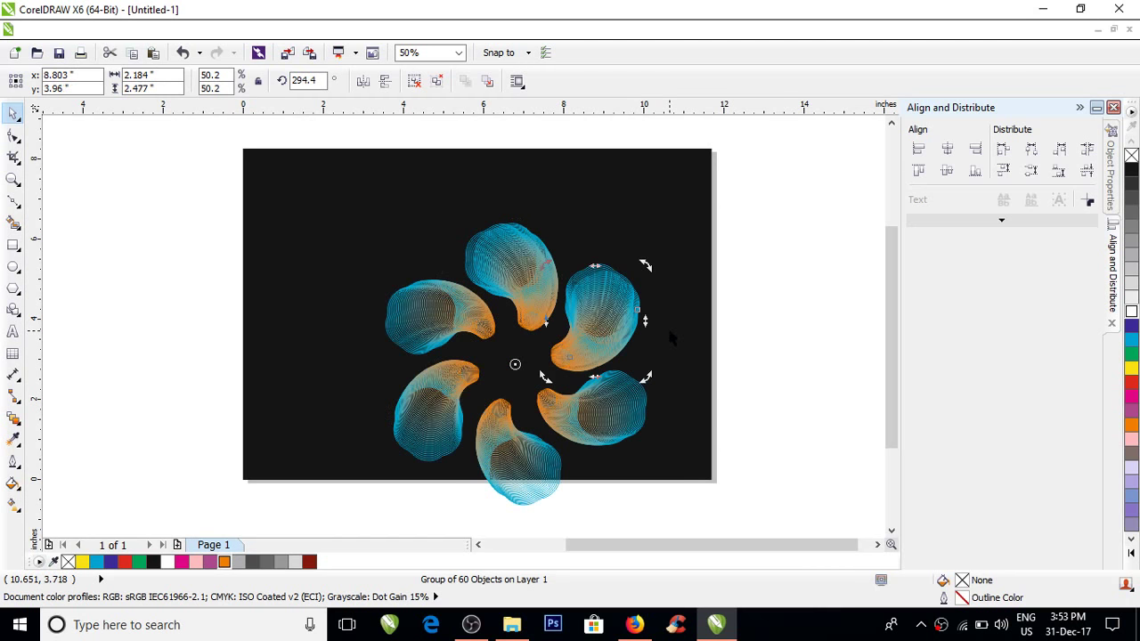
Repeat the rotated petal copy for another lap around the ring, then enlarge all petals together and move them to the page's centre
key("ctrl+r")
key("ctrl+r")
key("ctrl+r")
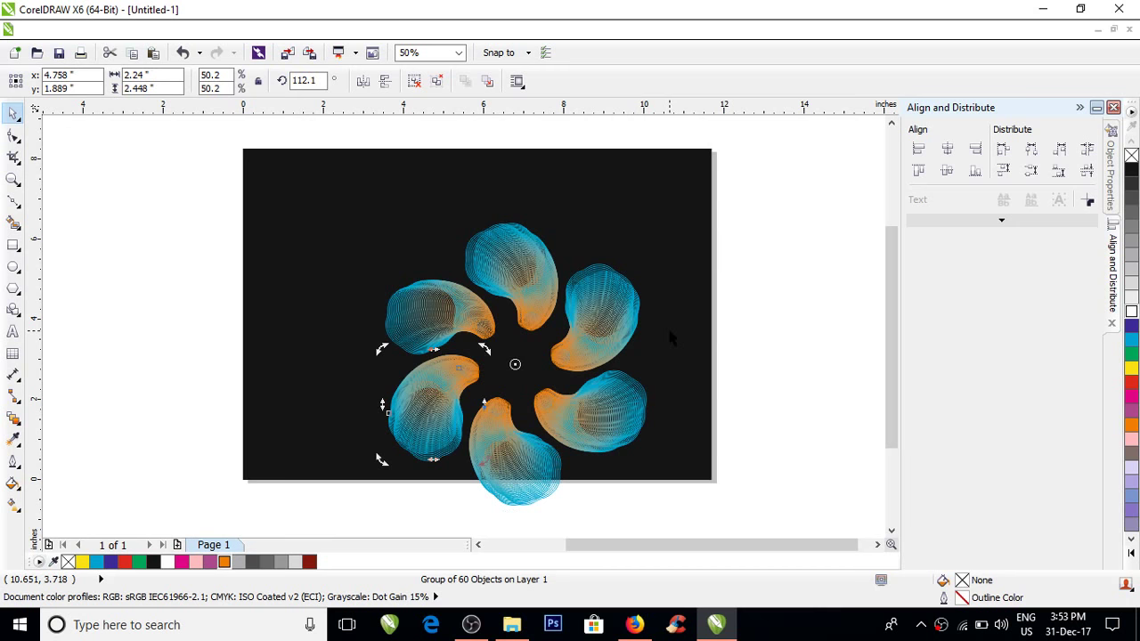
key("ctrl+r")
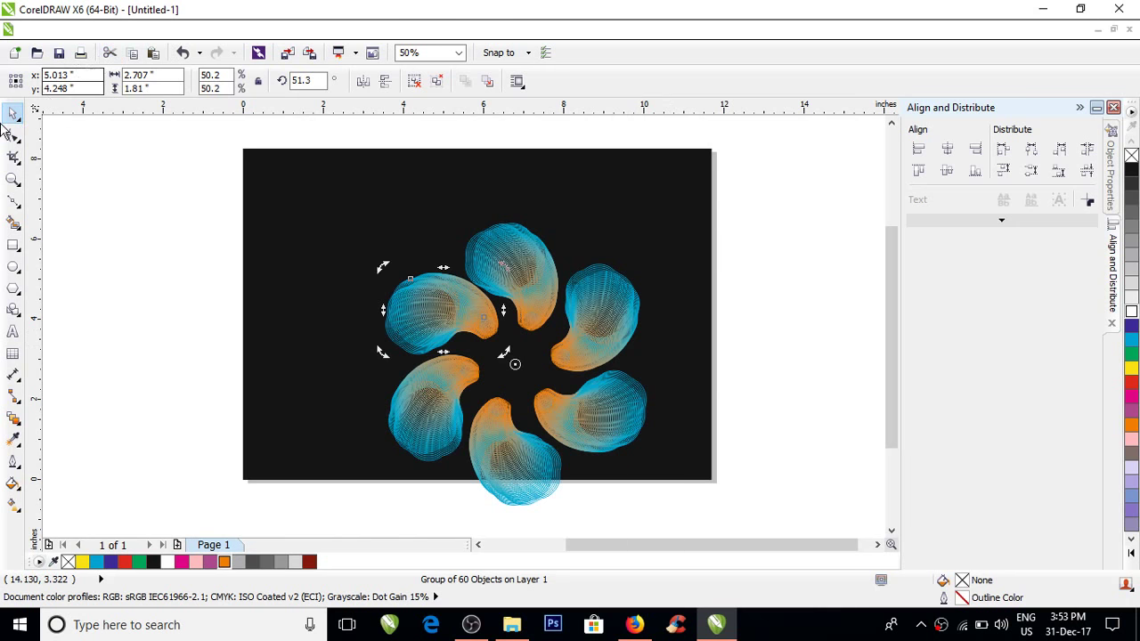
mouse_move(49, 203)
left_mouse_down()
mouse_move(646, 522)
mouse_move(771, 541)
mouse_move(653, 481)
mouse_move(597, 410)
left_mouse_up()
left_click_drag(550, 318, 588, 360)
left_click_drag(634, 277, 740, 205)
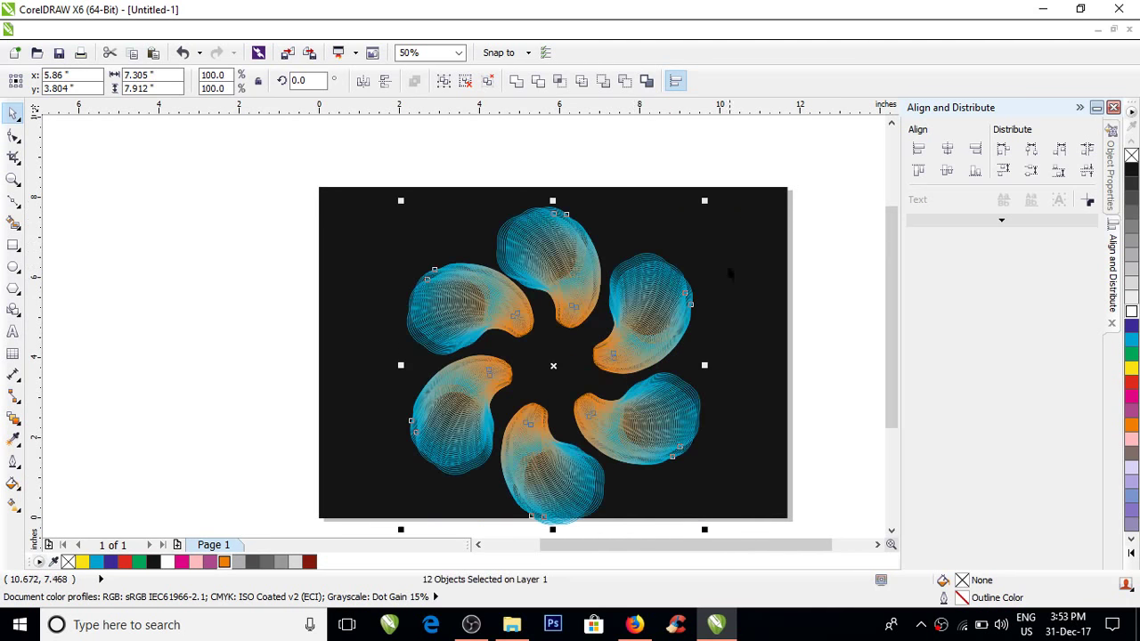
Undo the ring's move and enlargement and the extra lap of petal copies
scroll(702, 241, "down", 1)
left_click(811, 313)
key("ctrl+z")
key("ctrl+z")
key("ctrl+z")
key("ctrl+z")
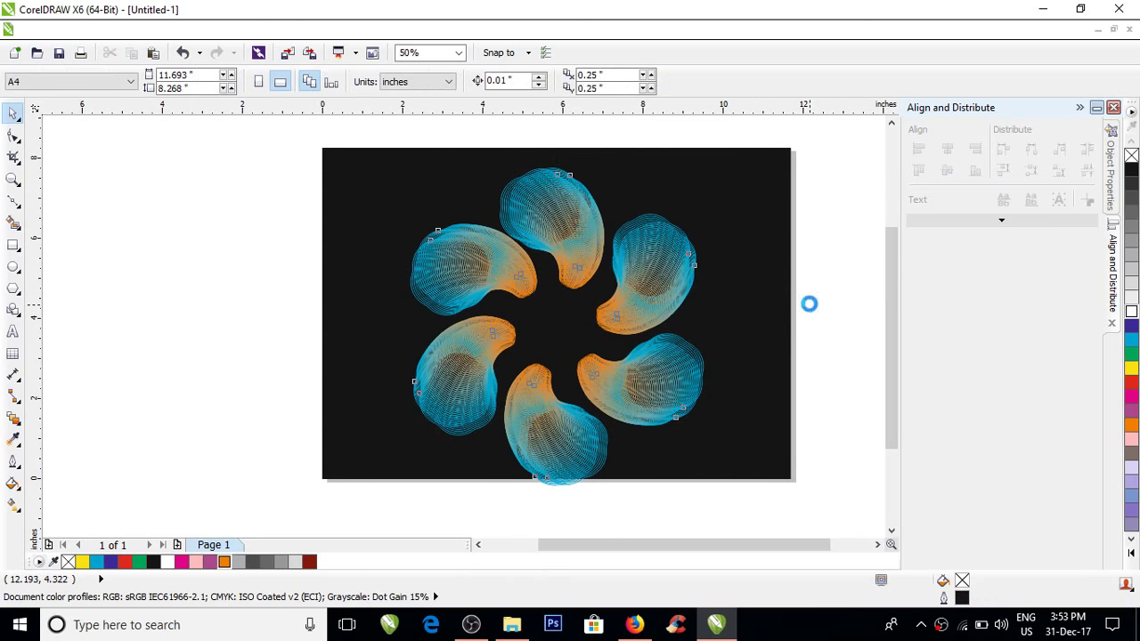
key("ctrl+z")
key("ctrl+z")
key("ctrl+z")
key("ctrl+z")
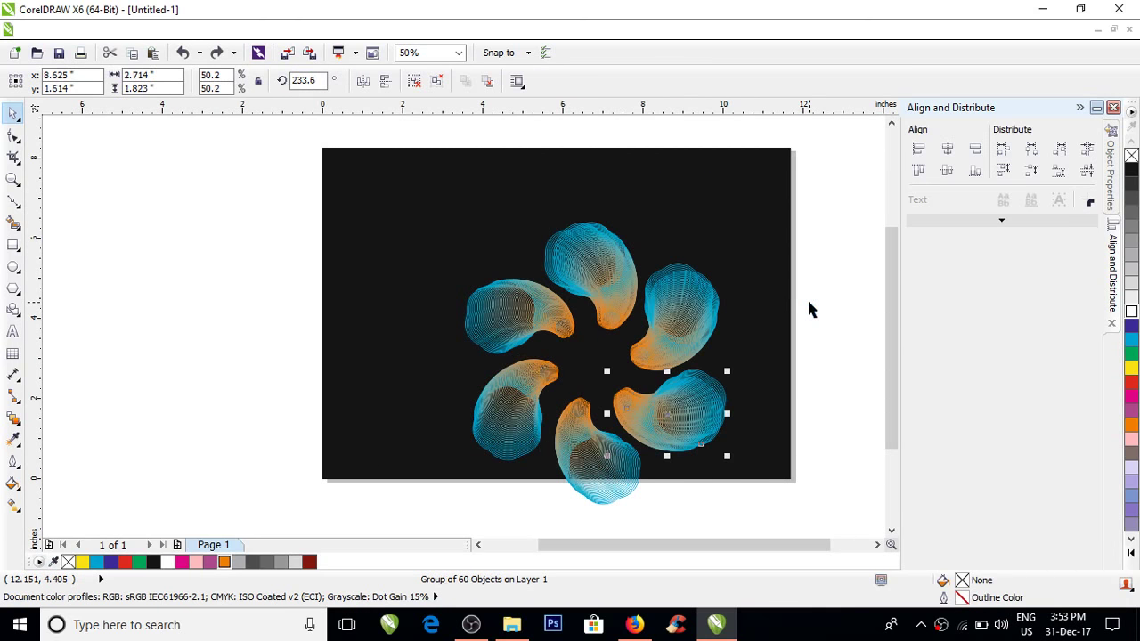
Select the six petals, scale the ring to about 6.36 × 6.87 in and move it to the page's centre
scroll(365, 225, "down", 1)
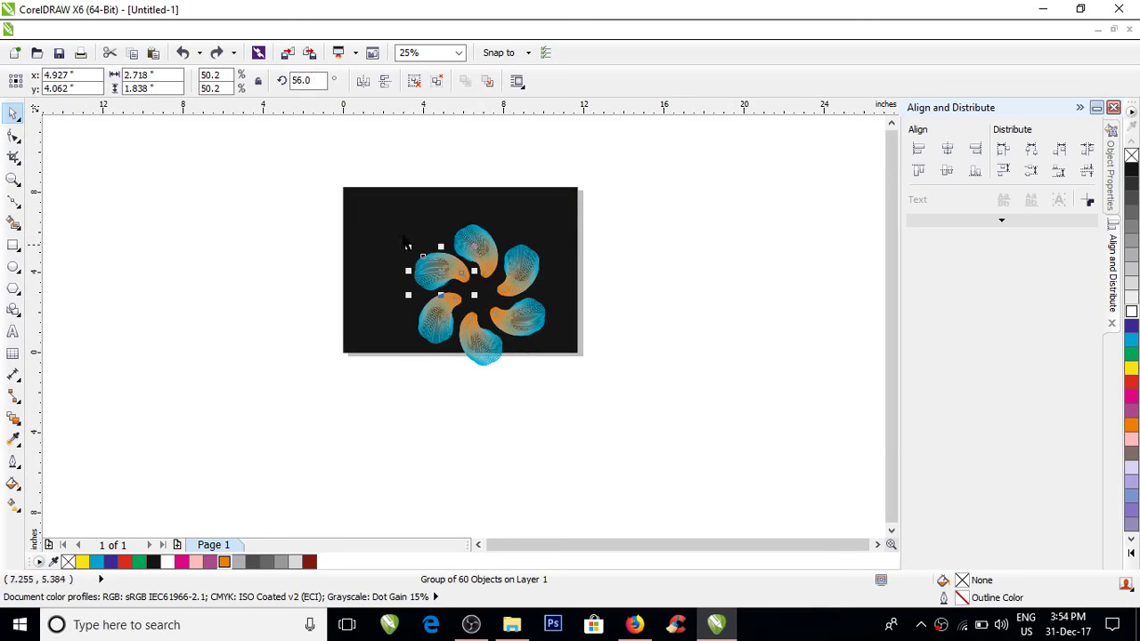
left_click_drag(268, 189, 650, 420)
scroll(506, 299, "up", 1)
left_click_drag(540, 315, 564, 328)
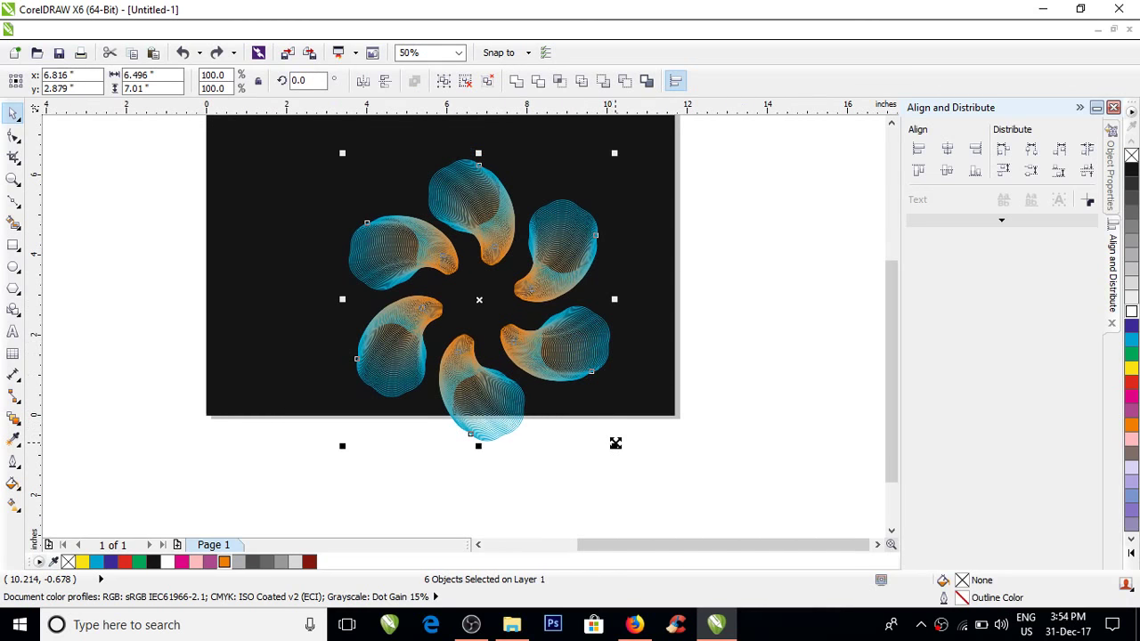
left_click_drag(615, 443, 515, 324)
left_click_drag(560, 262, 634, 187)
left_click(786, 314)
Select all six petals of the ring and group them
scroll(499, 352, "up", 2)
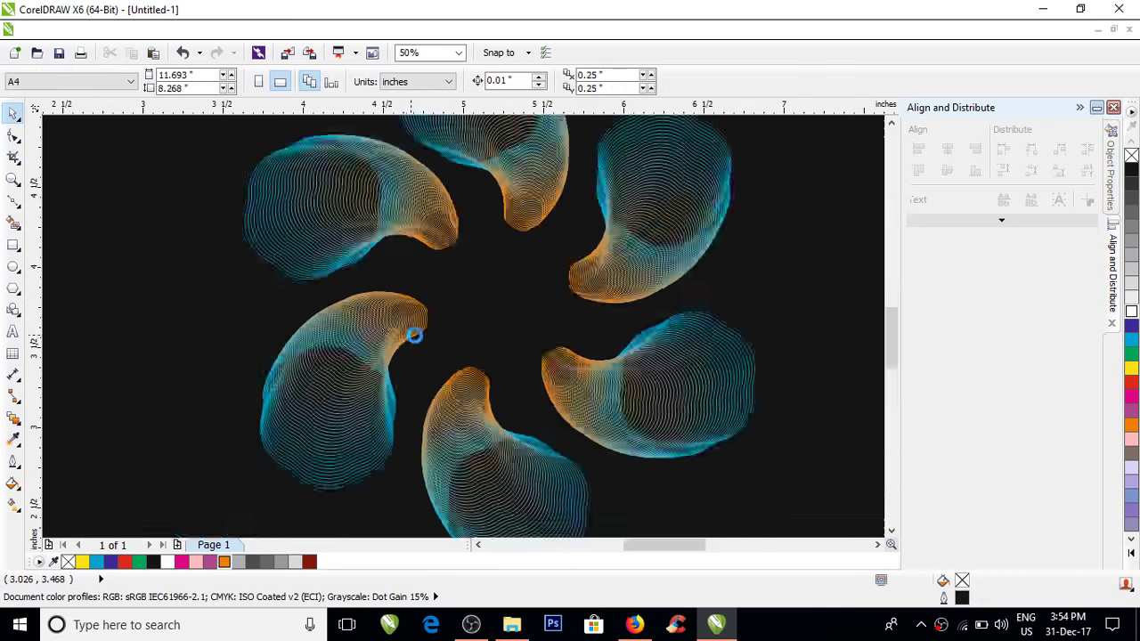
left_click_drag(408, 356, 457, 395)
scroll(348, 422, "down", 1)
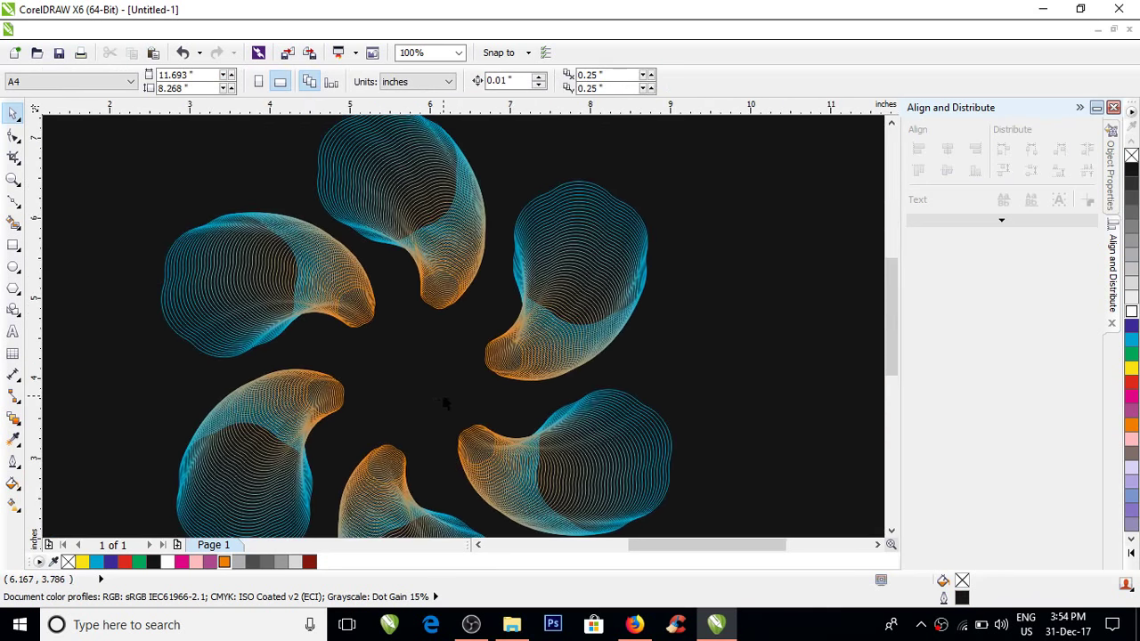
scroll(443, 403, "down", 2)
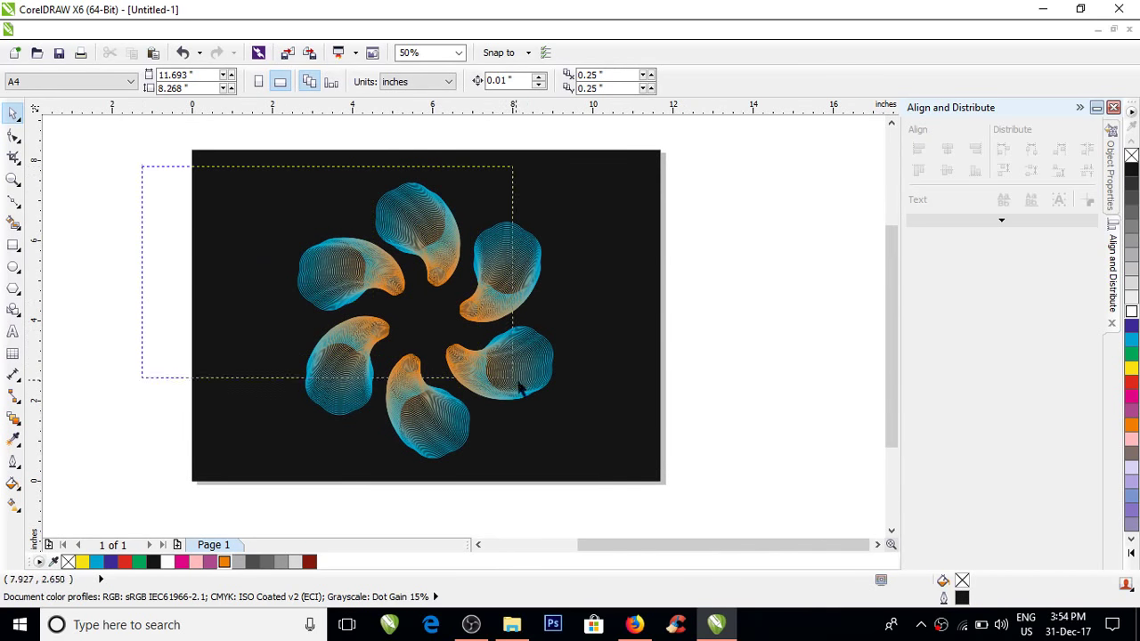
left_click_drag(517, 381, 752, 504)
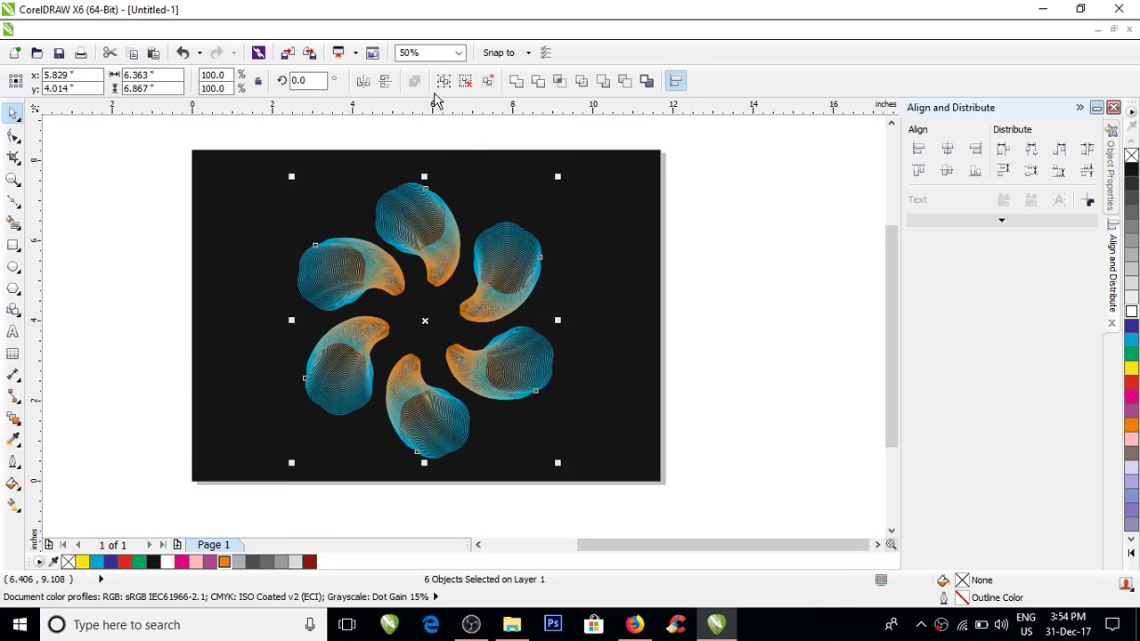
left_click(444, 81)
Make a copy of the petal group rotated to about 330.8° around its centre and scale the copy to about 90.6%
left_click(500, 284)
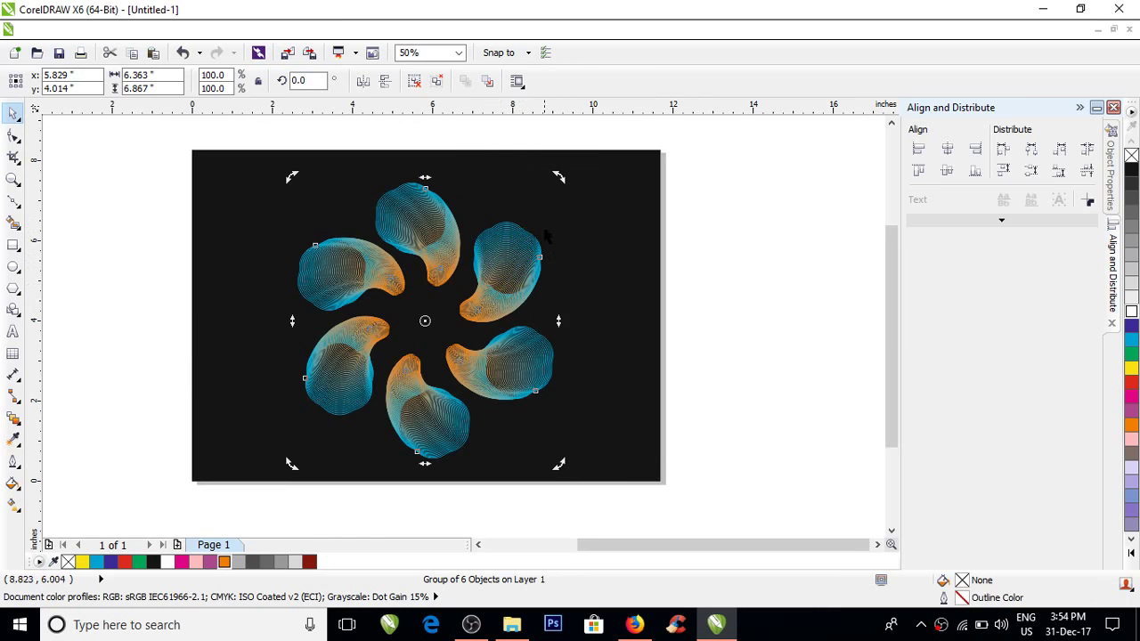
left_click_drag(559, 178, 608, 291)
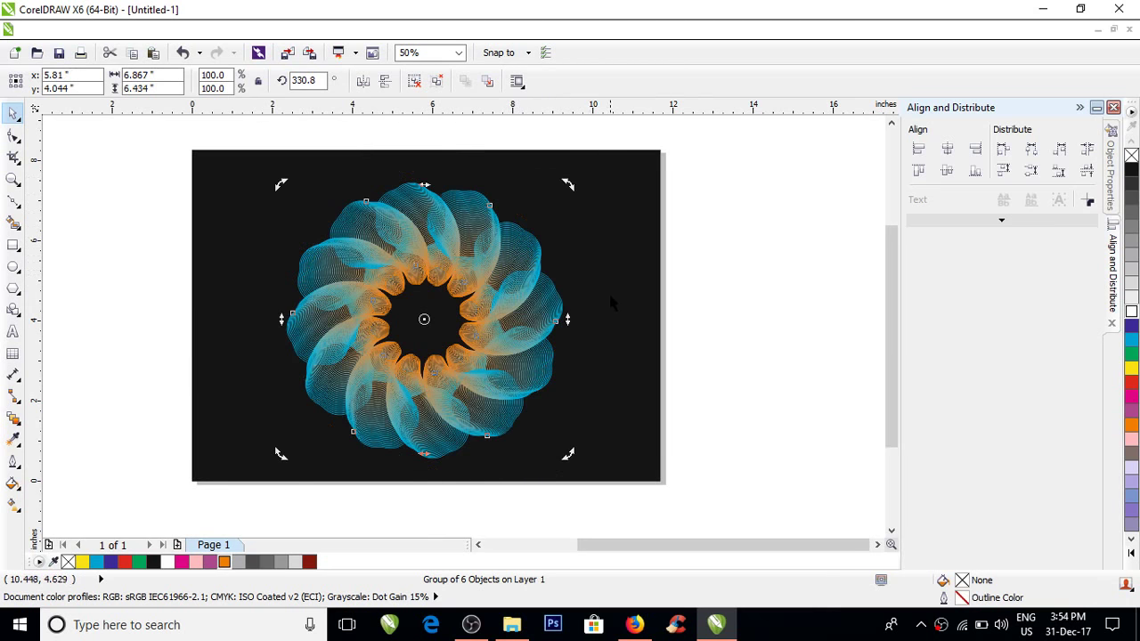
left_click(528, 339)
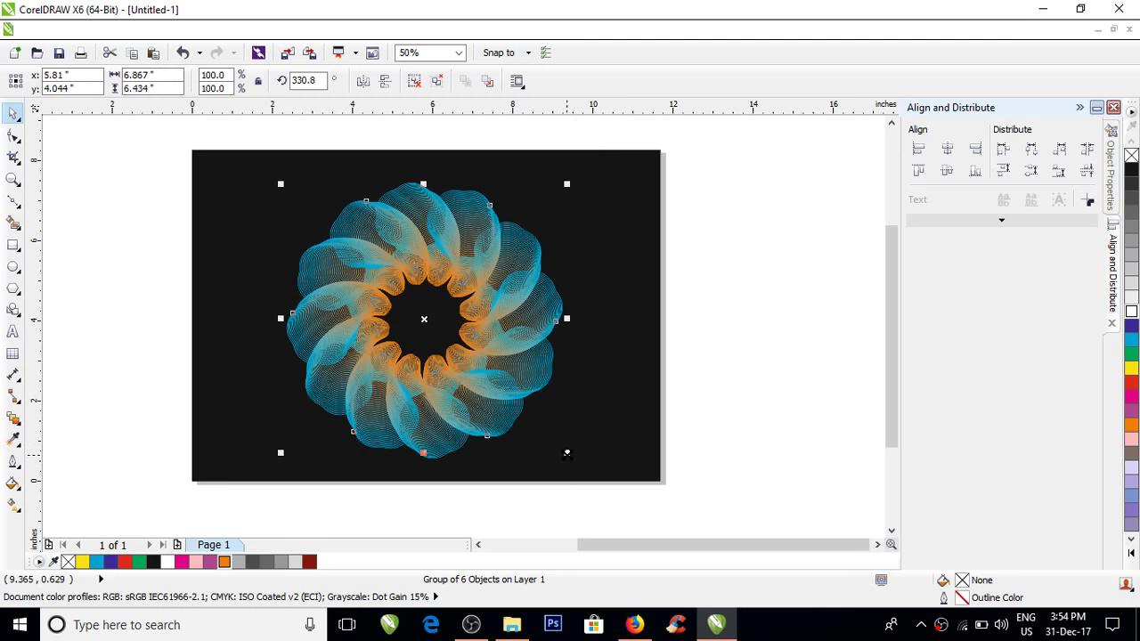
mouse_move(566, 453)
left_mouse_down()
mouse_move(537, 411)
mouse_move(554, 441)
left_mouse_up()
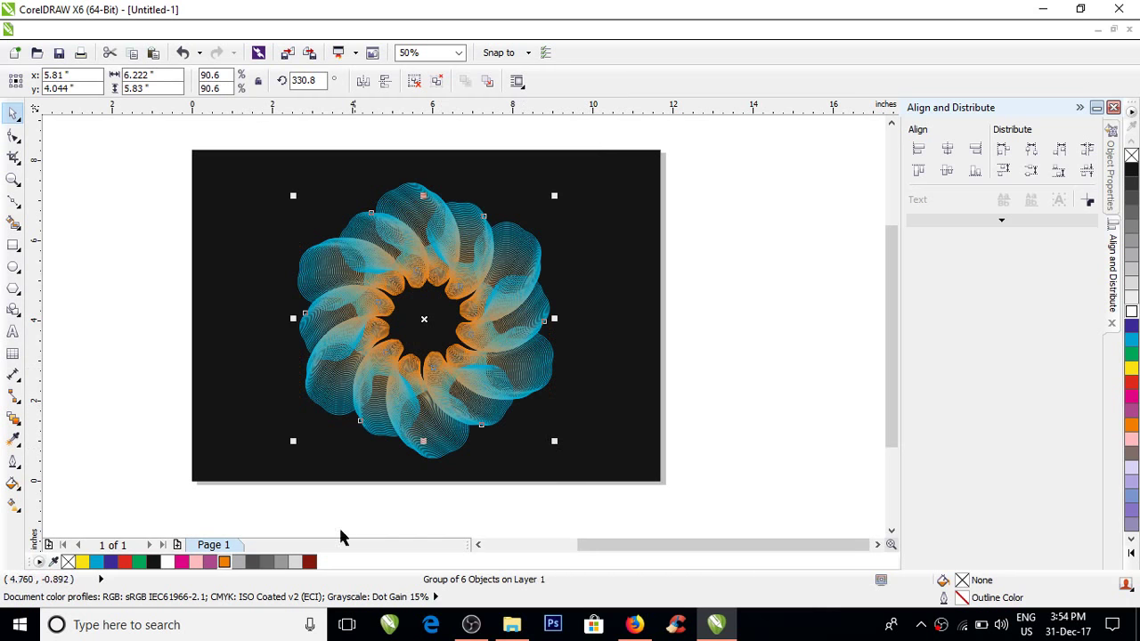
Try orange, cyan and blue outlines on the scaled ring copy and undo the recolouring
right_click(222, 564)
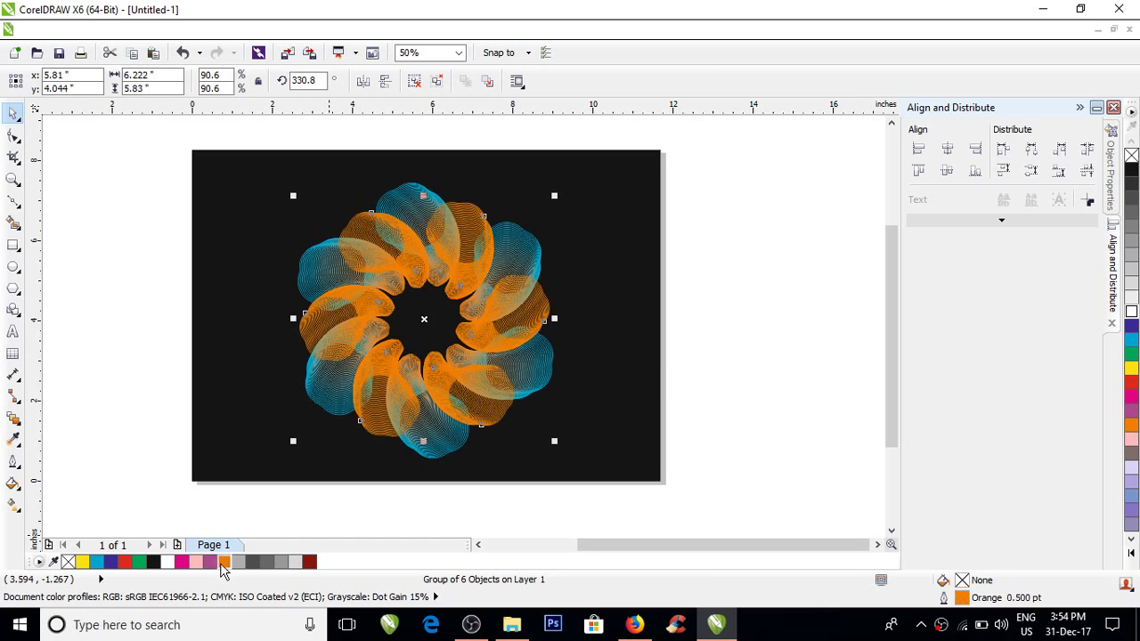
right_click(97, 562)
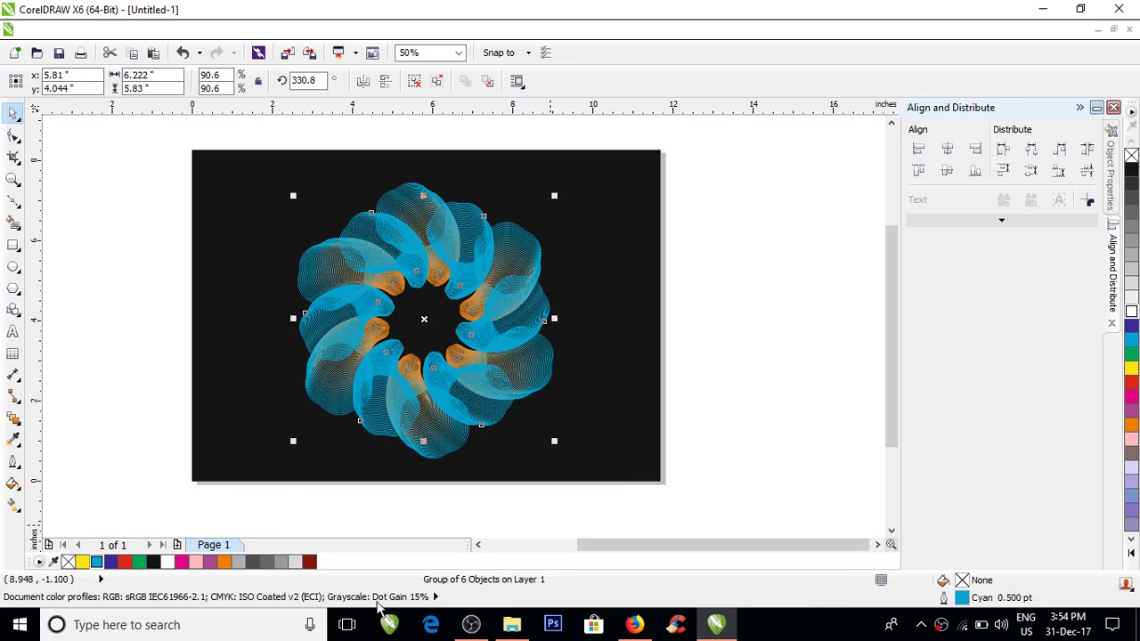
right_click(110, 562)
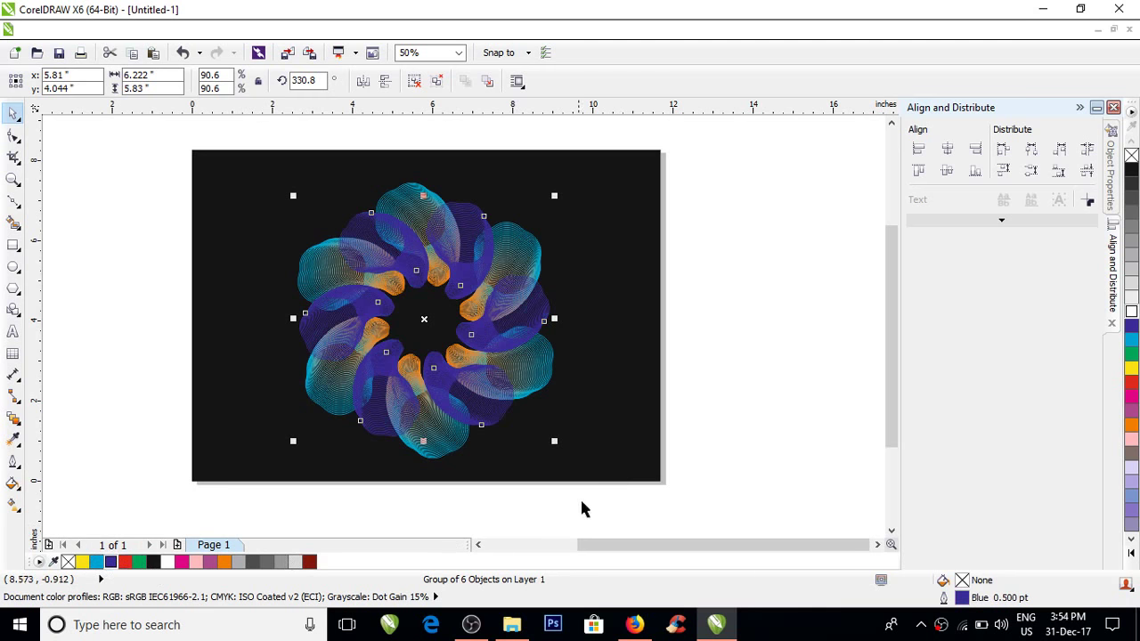
key("ctrl+z")
key("ctrl+z")
key("ctrl+z")
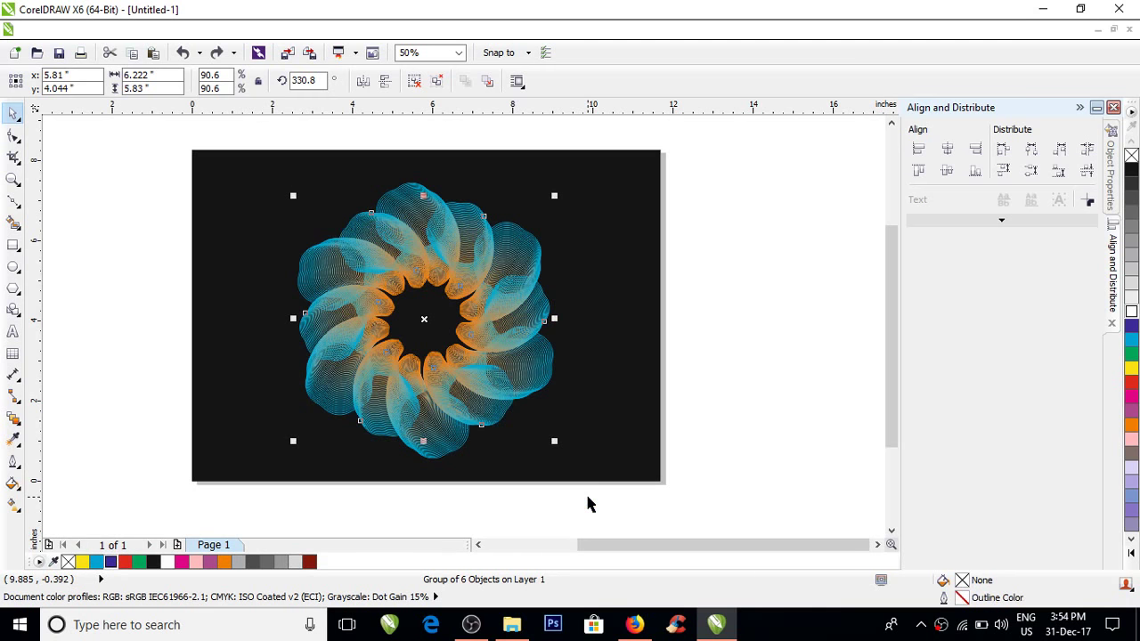
Select both petal rings and scale them down around their centre to about 4.58 × 4.94 in
left_click(153, 179)
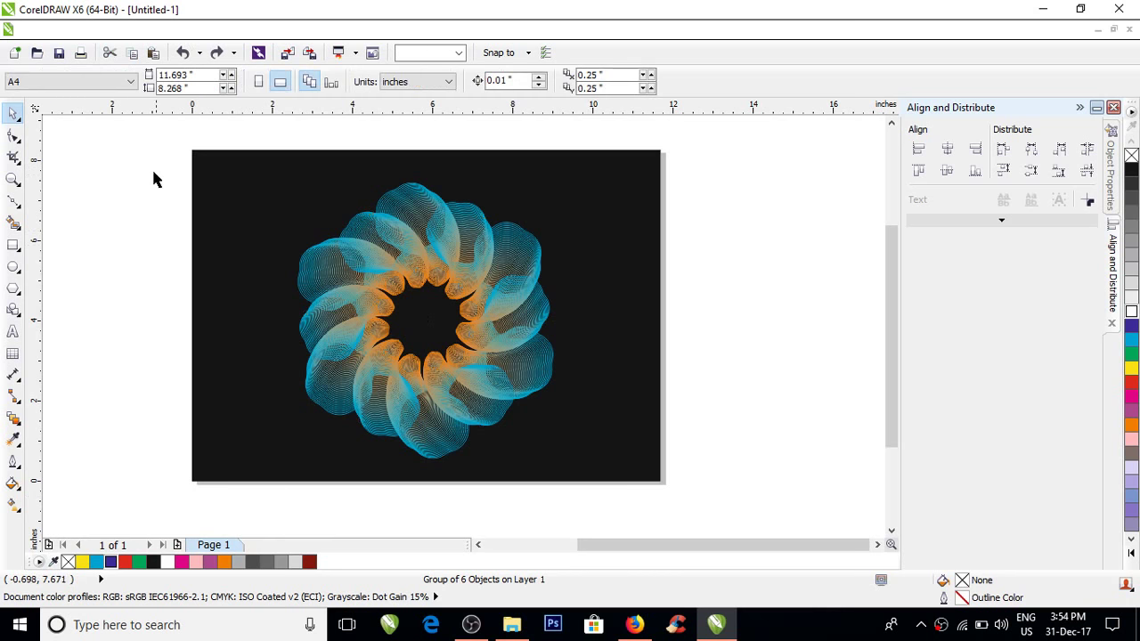
left_click_drag(127, 148, 752, 507)
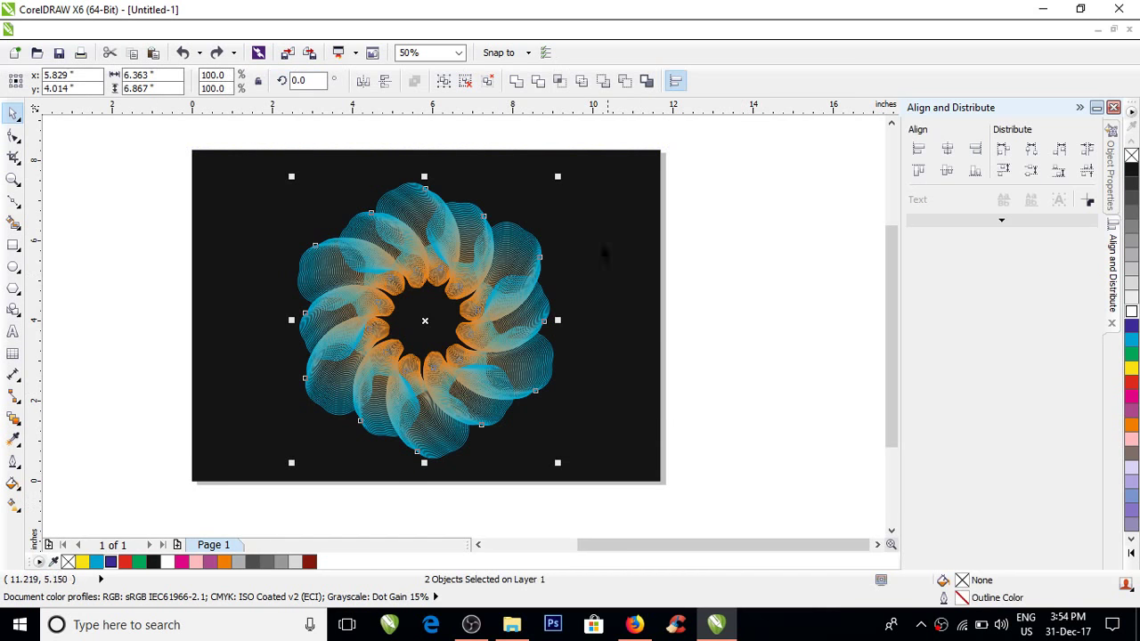
left_click_drag(557, 177, 537, 288)
Make a copy of both rings rotated to about 328.9° and shrink it into a smaller inner ring
left_click(474, 308)
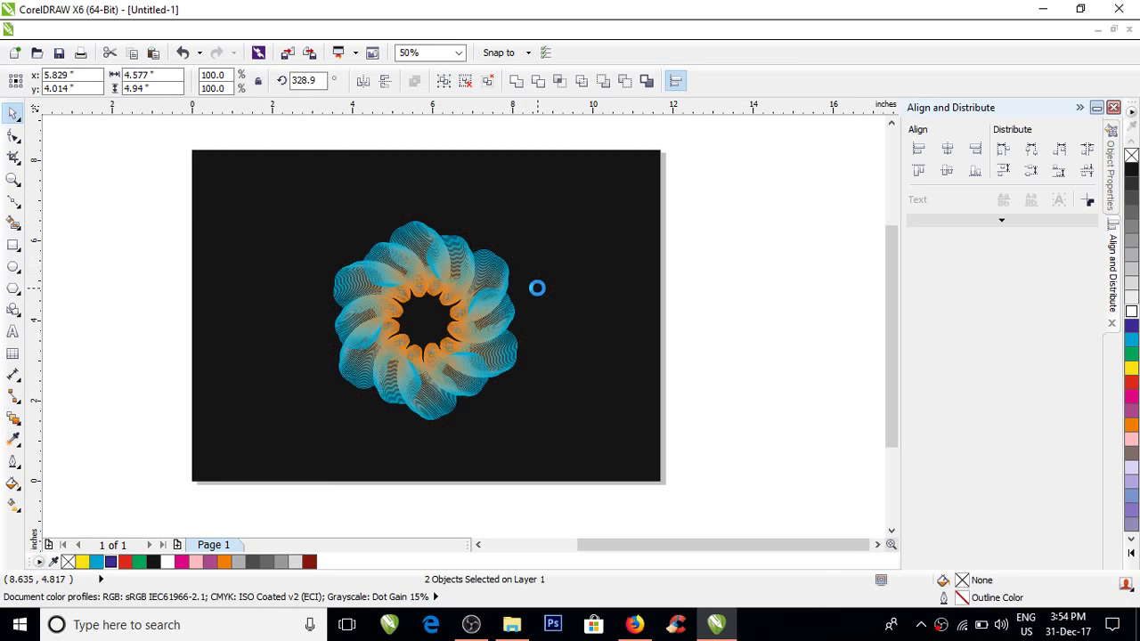
scroll(433, 288, "up", 1)
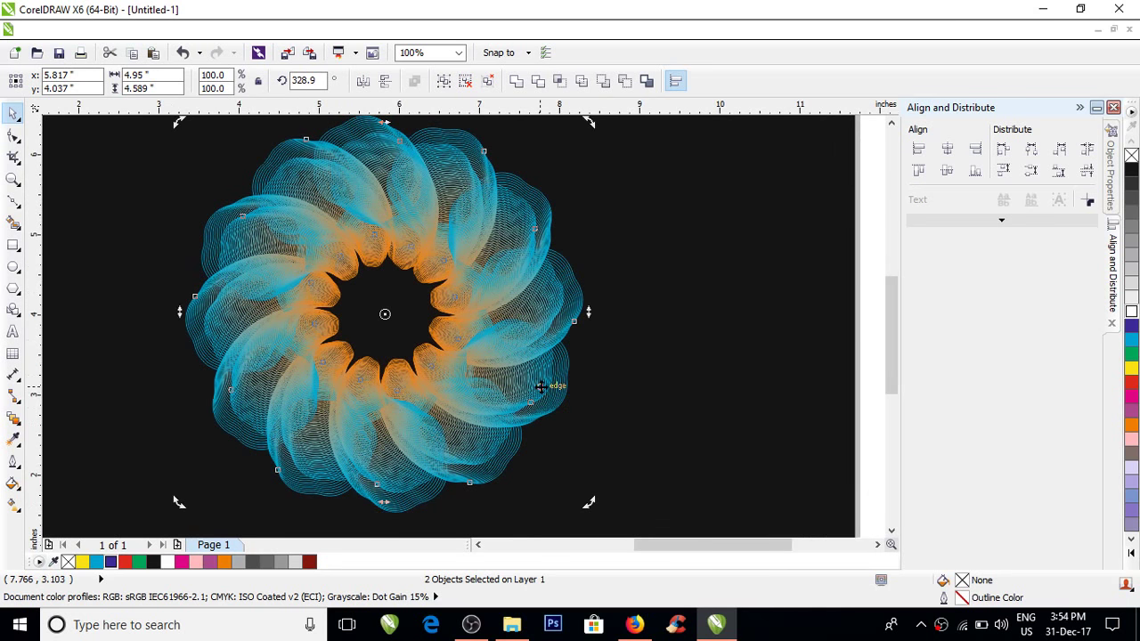
left_click(541, 386)
Scale a copy of the inner ring to about 222% and try white, grey, dark red, cyan and yellow outlines on it
left_click_drag(586, 501, 623, 534)
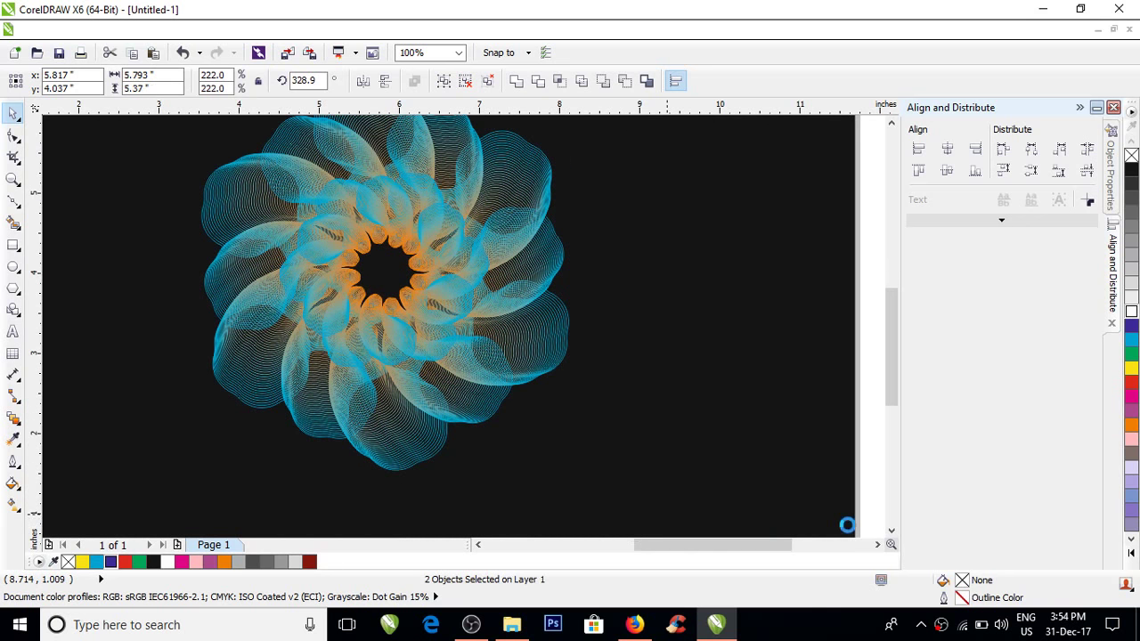
right_click(1132, 311)
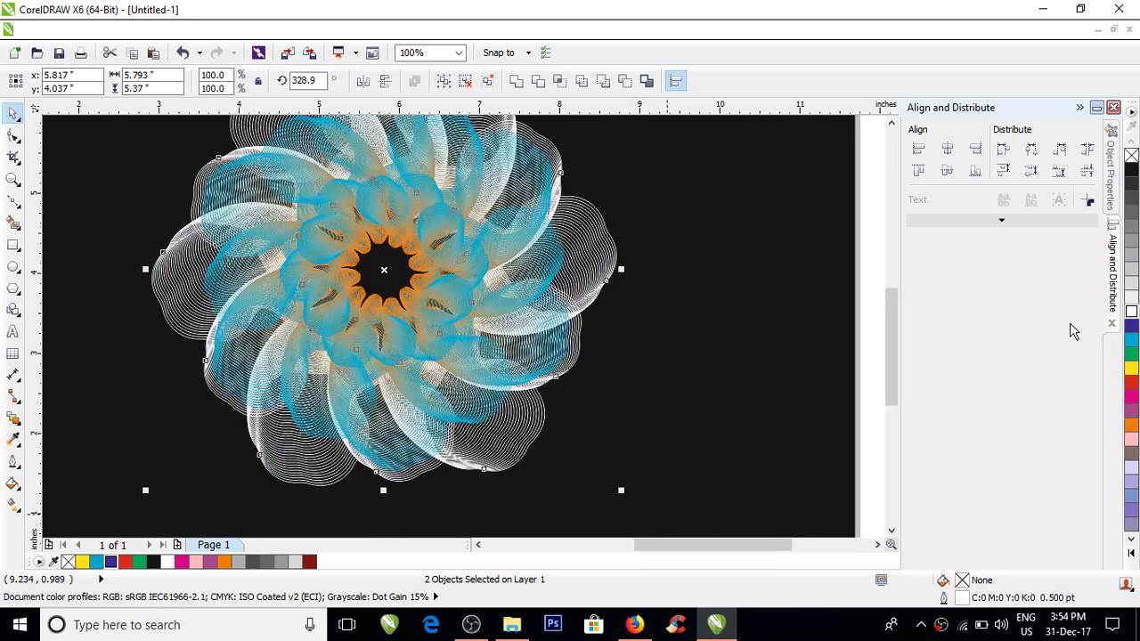
key("F3")
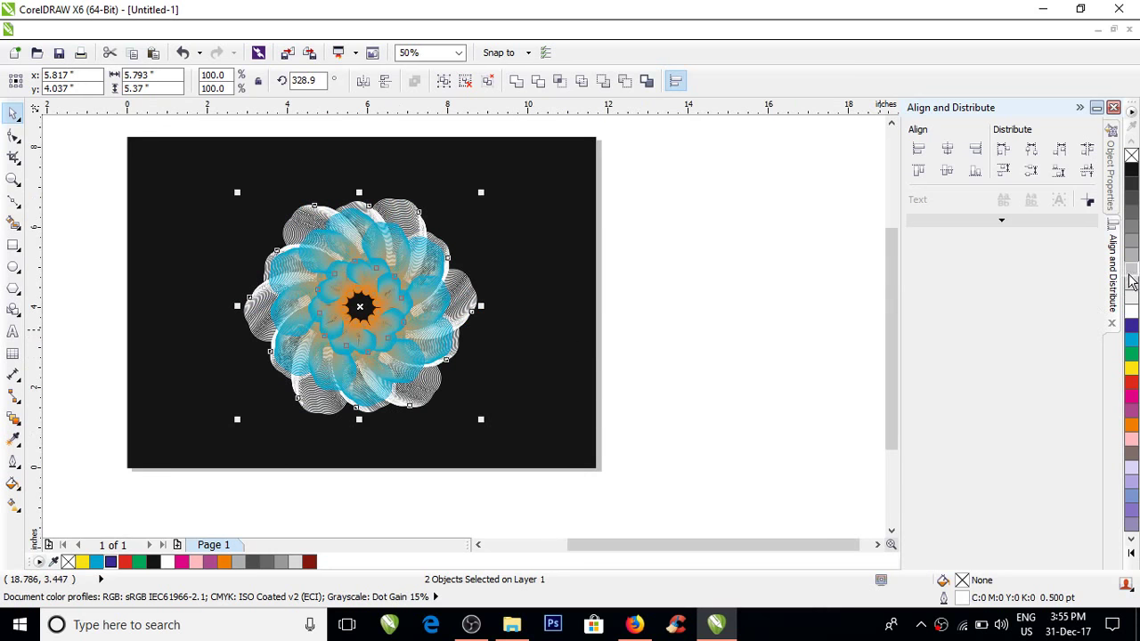
right_click(1128, 273)
right_click(1131, 216)
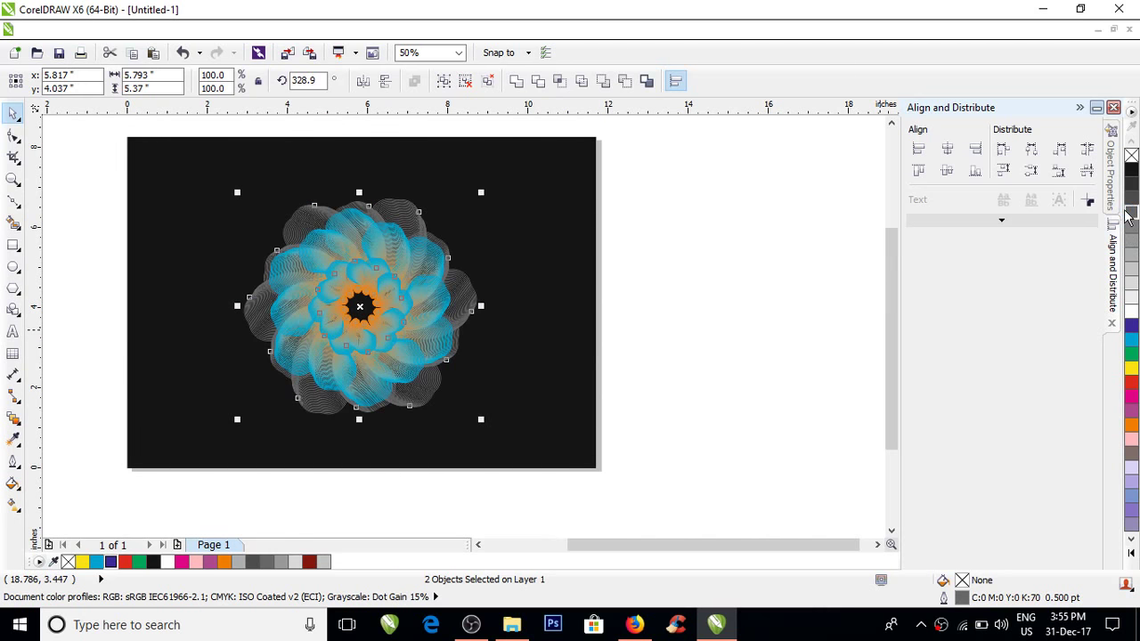
right_click(1129, 186)
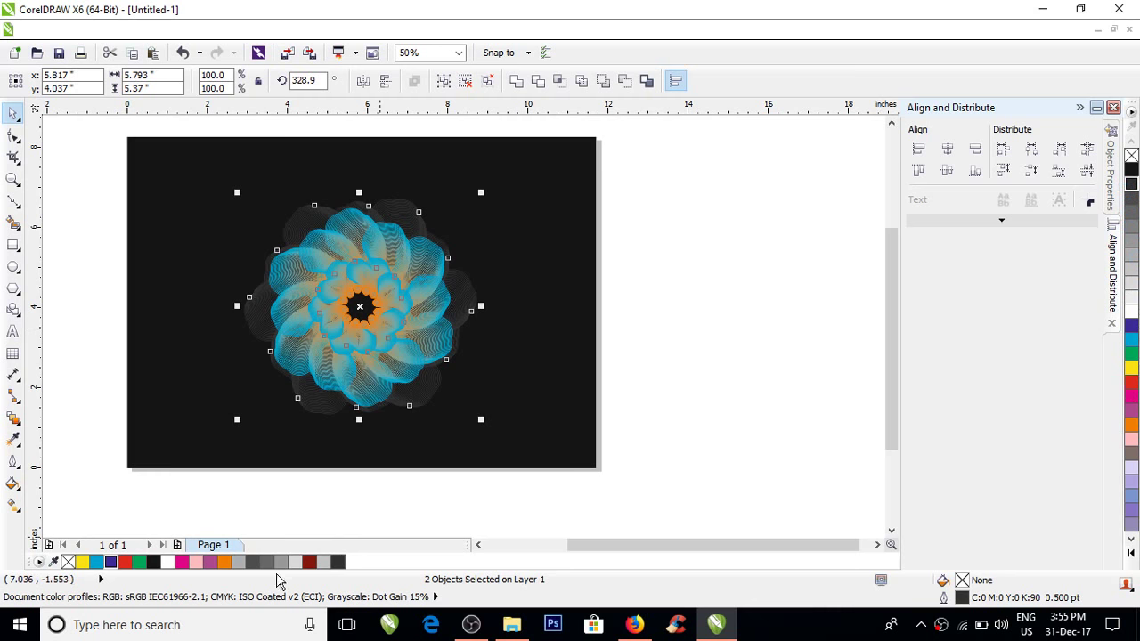
right_click(309, 563)
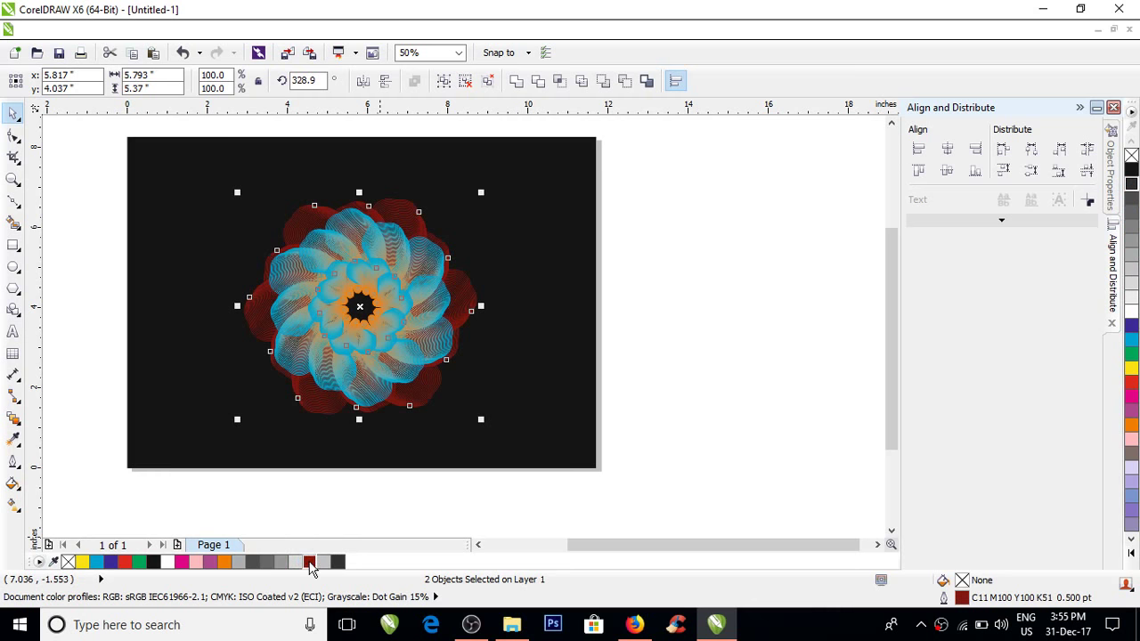
right_click(95, 562)
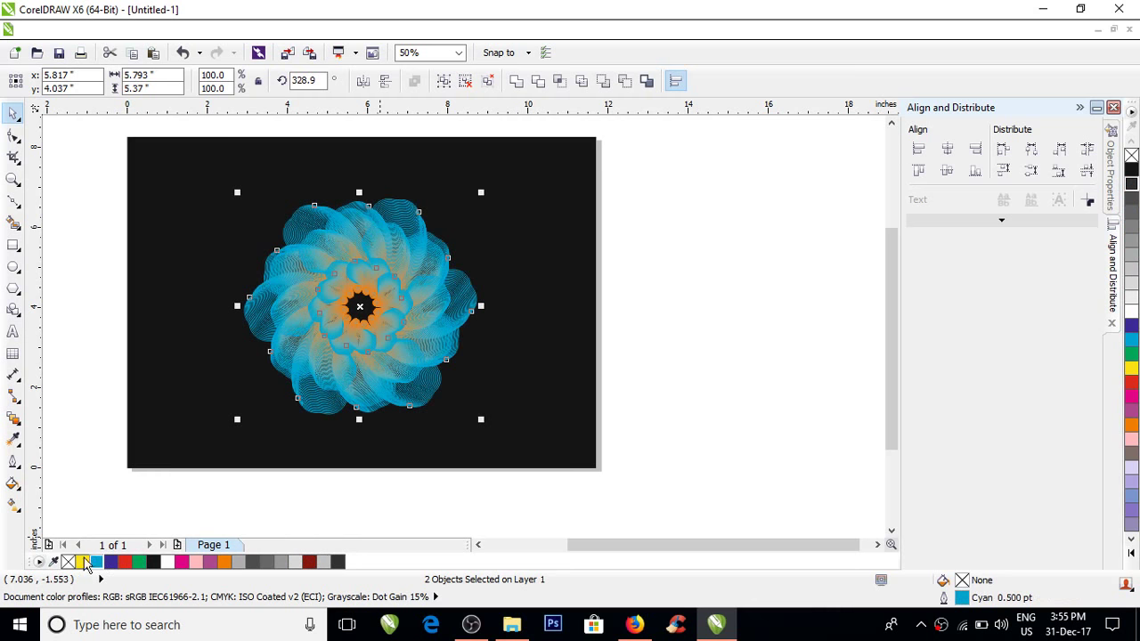
right_click(82, 562)
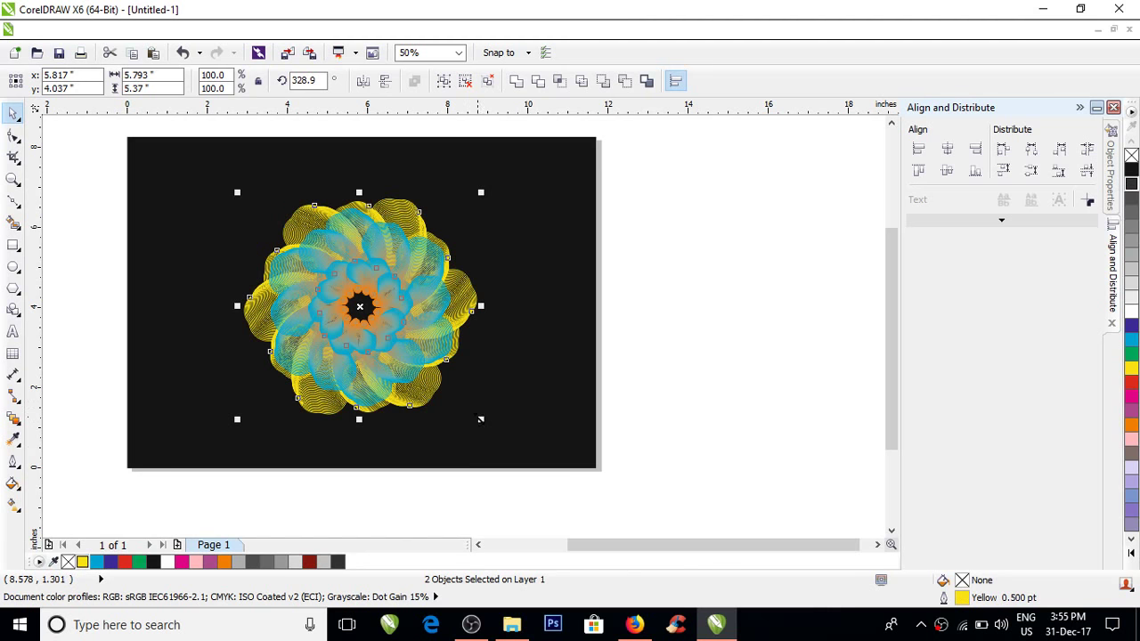
Enlarge the yellow outer ring to about 6.89 × 6.39 in, group it with a 10% black outline, and delete it
left_click_drag(501, 436, 529, 448)
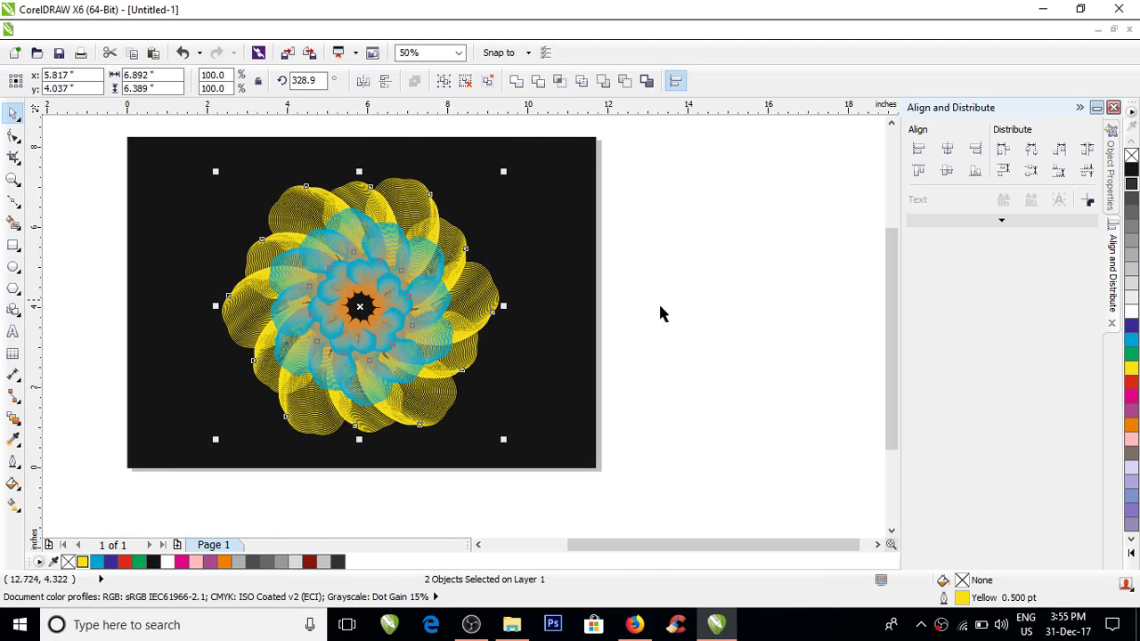
left_click(444, 81)
right_click(1131, 297)
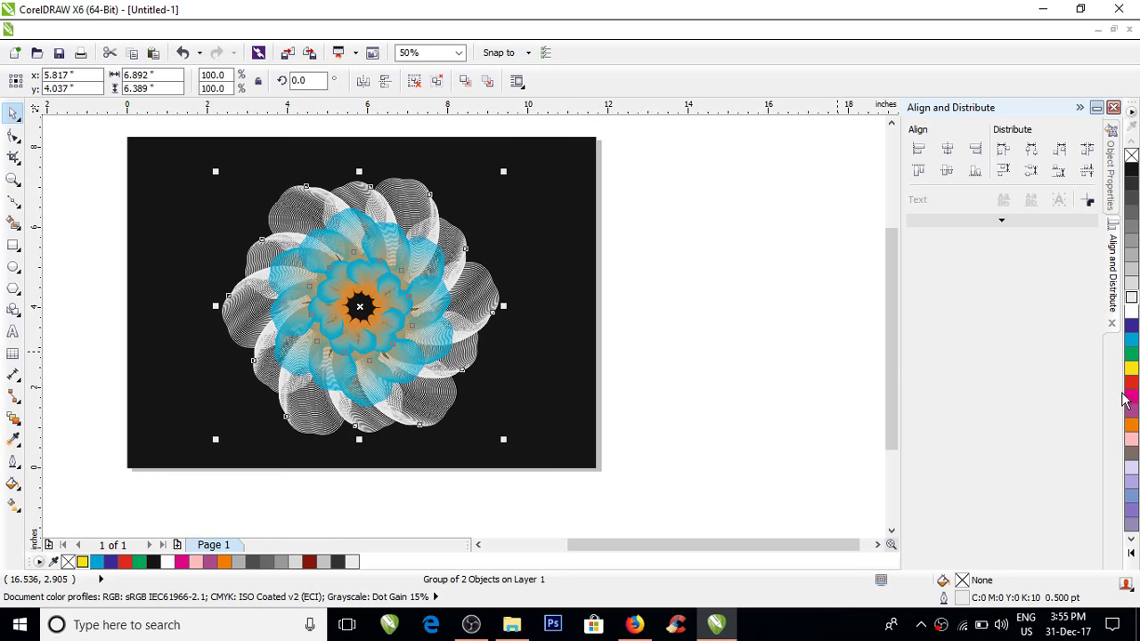
key("Delete")
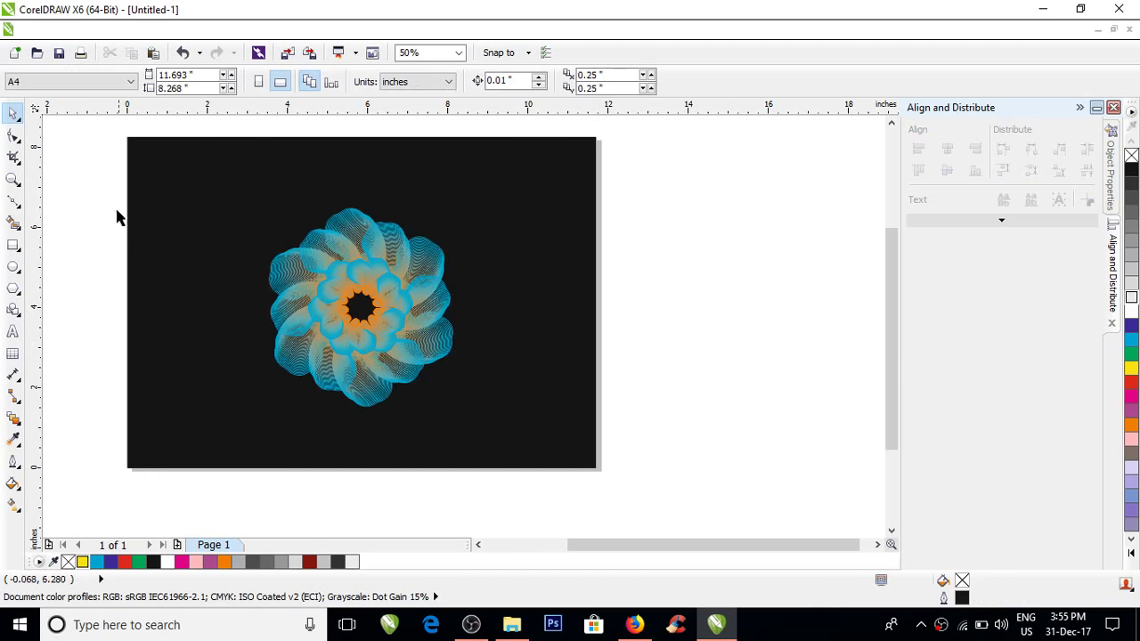
Select all the remaining rings and enlarge the whole flower around its centre to fill most of the page height
left_click_drag(93, 170, 591, 395)
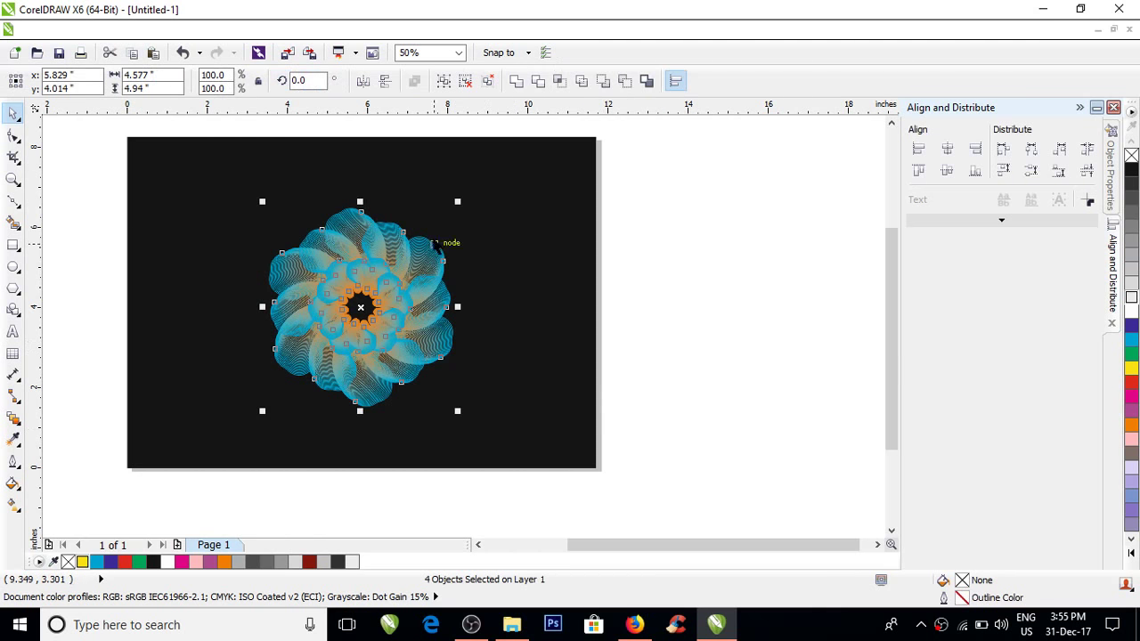
left_click_drag(457, 201, 489, 166)
left_click(715, 280)
Preview the finished flower design full-screen and return to the drawing window
right_click(781, 223)
left_click(816, 220)
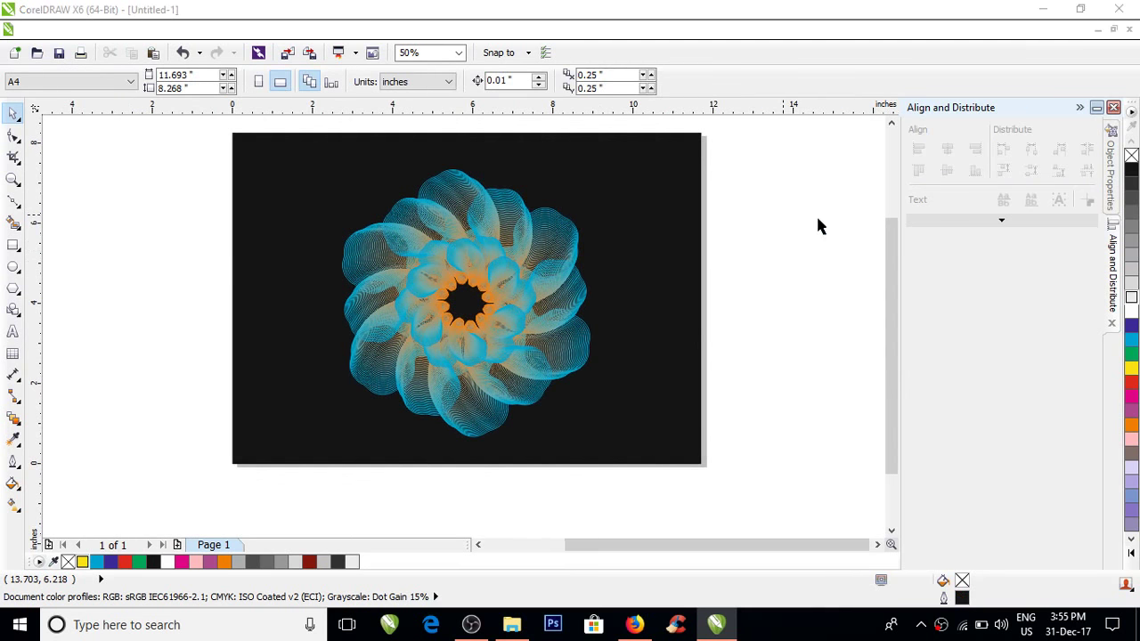
left_click(795, 224)
right_click(796, 229)
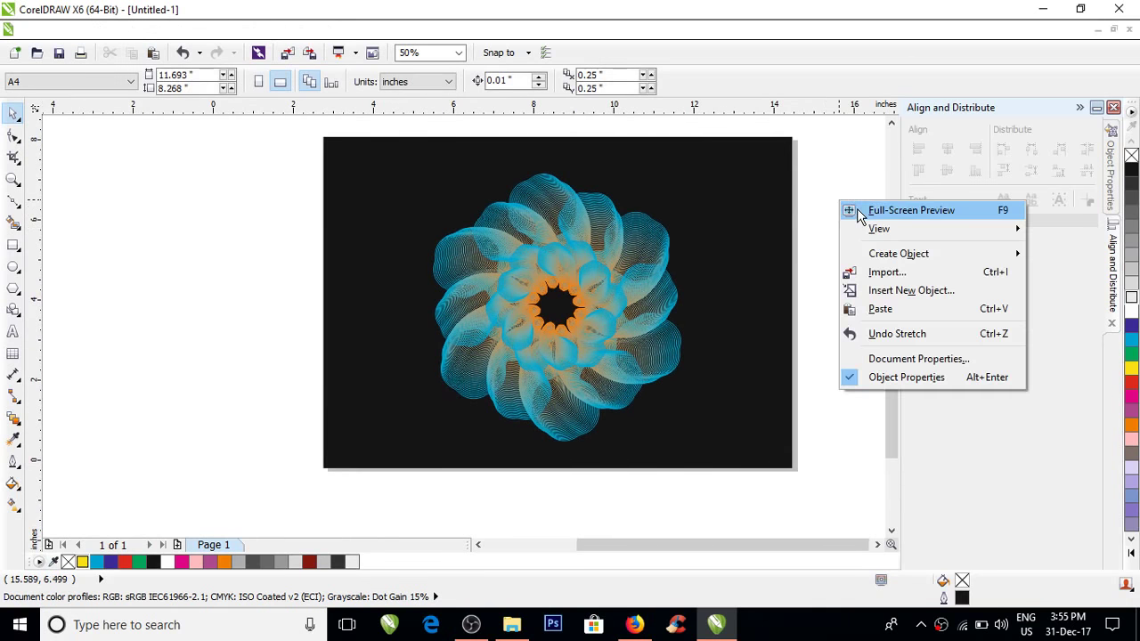
left_click(847, 211)
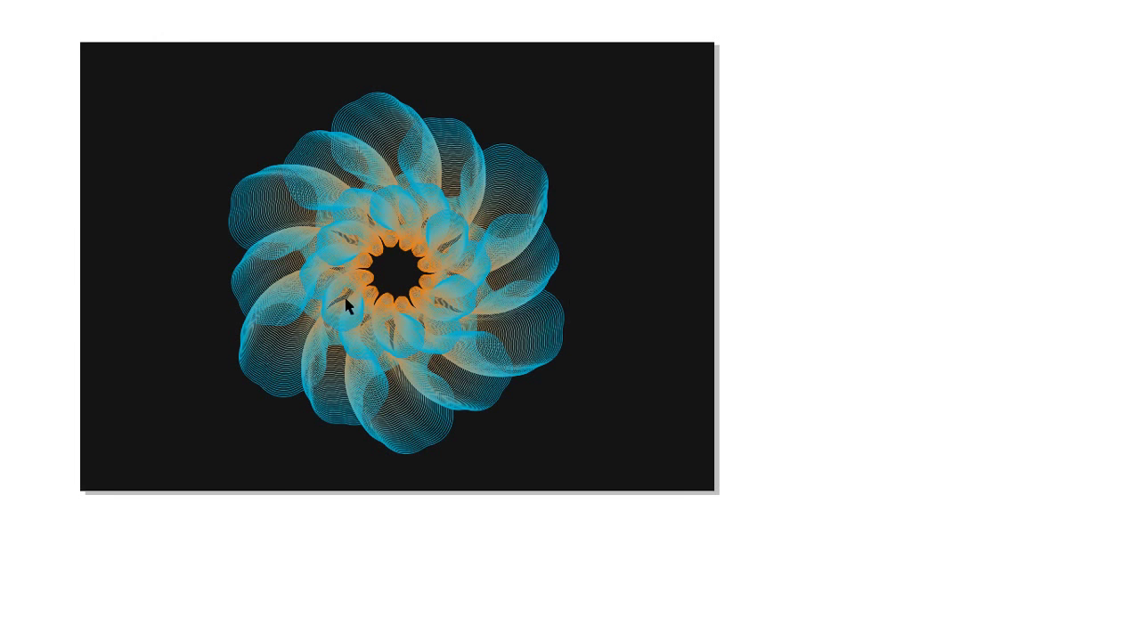
left_click(755, 293)
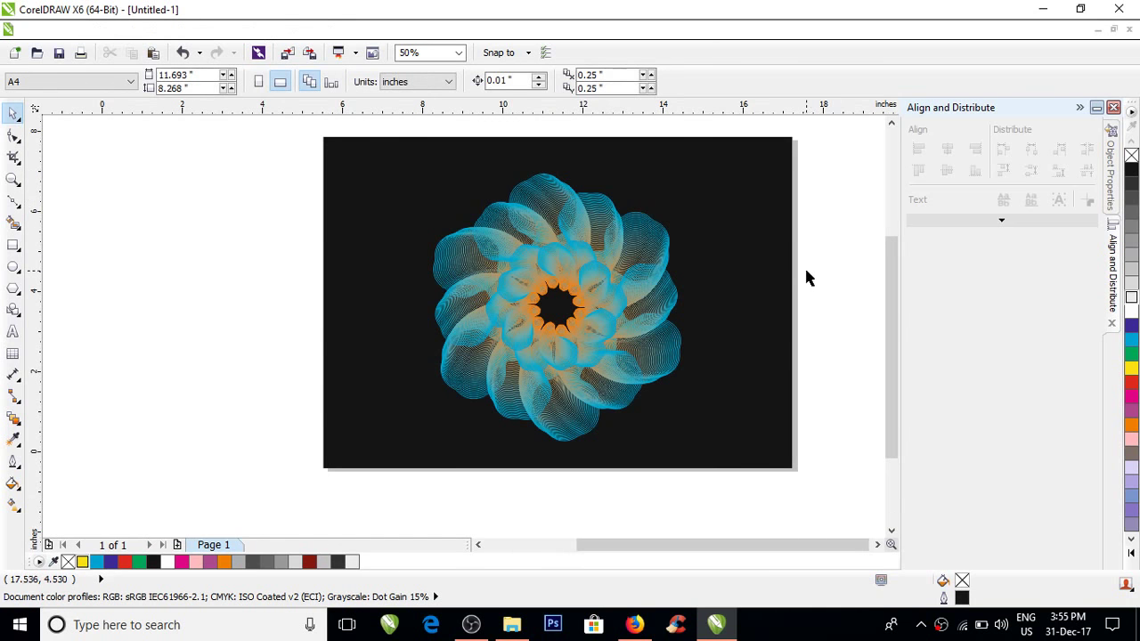